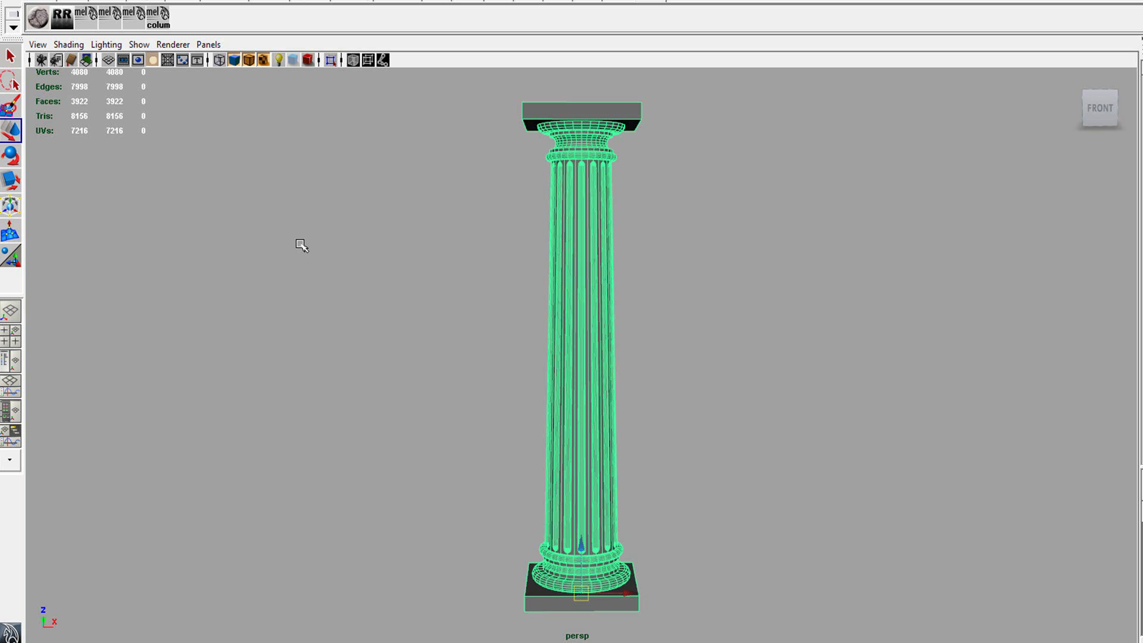
- Examine the intact column model from the front
{"action": "left_click", "coordinate": [387, 268]}
{"action": "left_click_drag", "start_coordinate": [387, 265], "coordinate": [636, 236], "text": "alt"}
{"action": "left_click", "coordinate": [591, 256]}
{"action": "left_click", "coordinate": [675, 198]}
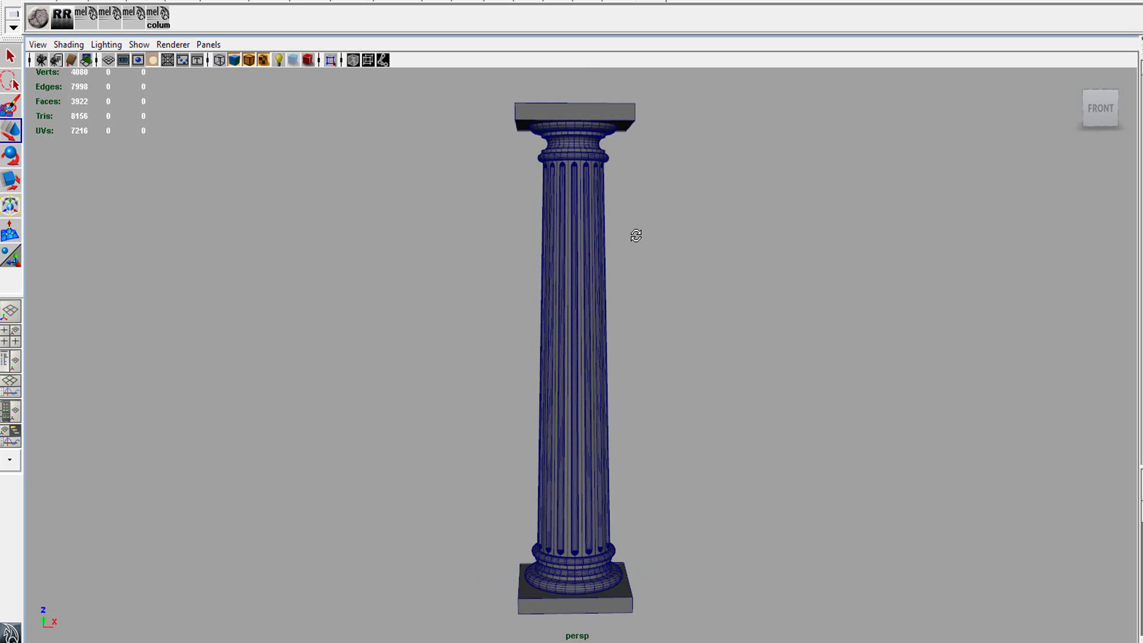
{"action": "left_click", "coordinate": [589, 231]}
{"action": "left_click", "coordinate": [418, 227]}
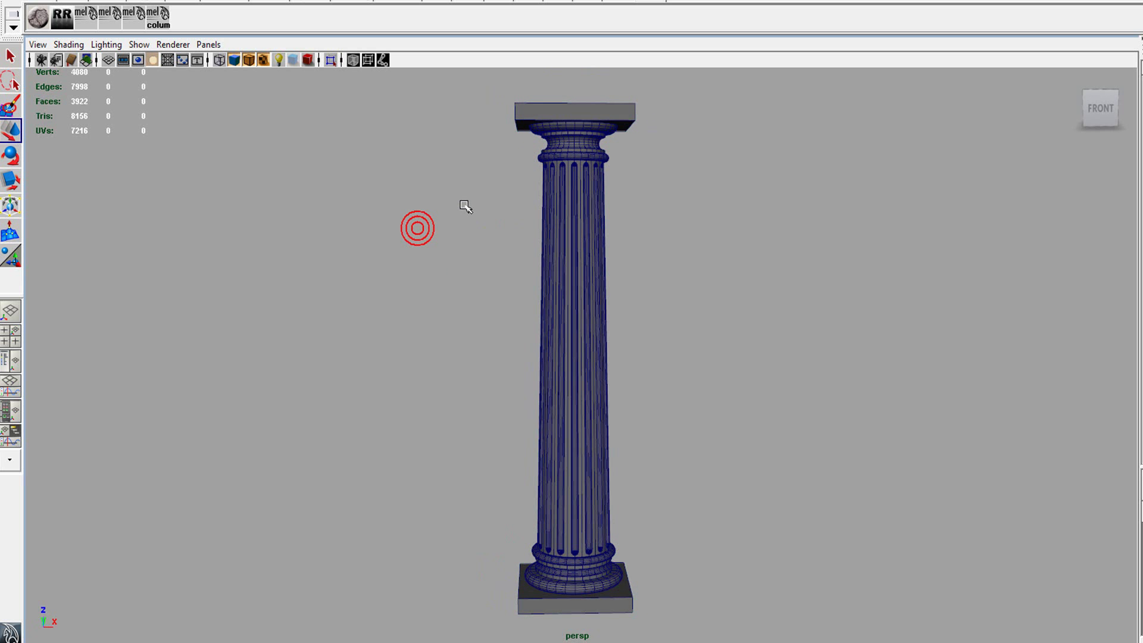
{"action": "left_click", "coordinate": [588, 213]}
{"action": "mouse_move", "coordinate": [672, 226]}
{"action": "left_mouse_down", "text": "alt"}
{"action": "mouse_move", "coordinate": [524, 244]}
{"action": "mouse_move", "coordinate": [630, 243]}
{"action": "mouse_move", "coordinate": [676, 227]}
{"action": "left_mouse_up", "text": "alt"}
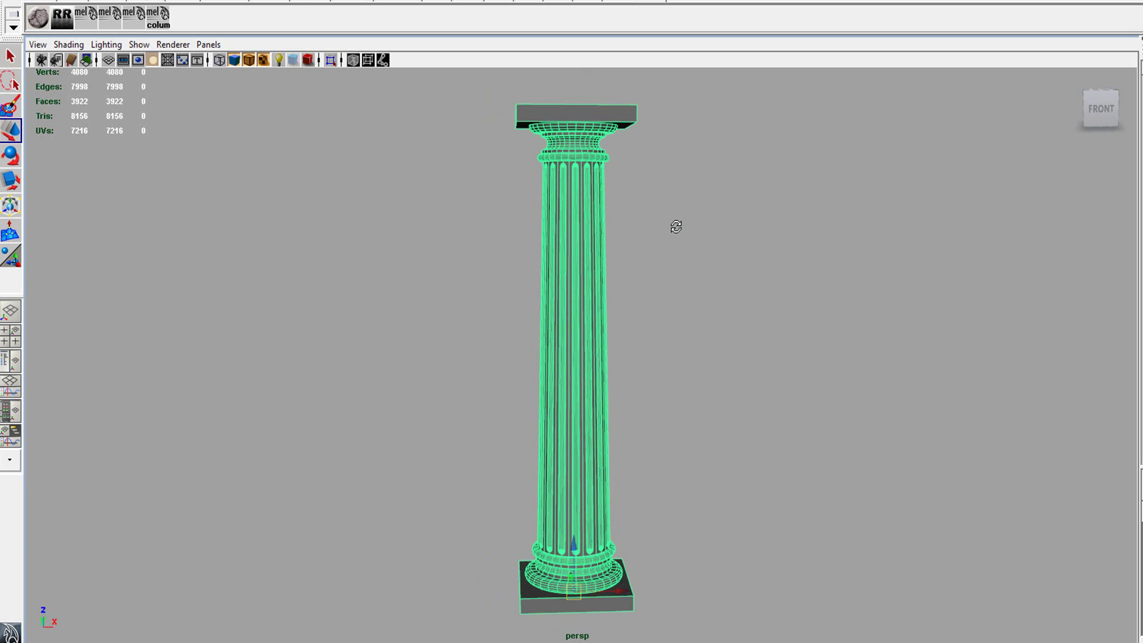
{"action": "left_click", "coordinate": [676, 225]}
- Open the Fracture V 4.0 tool and enable the cutting plane preview for the column
{"action": "left_click", "coordinate": [31, 19]}
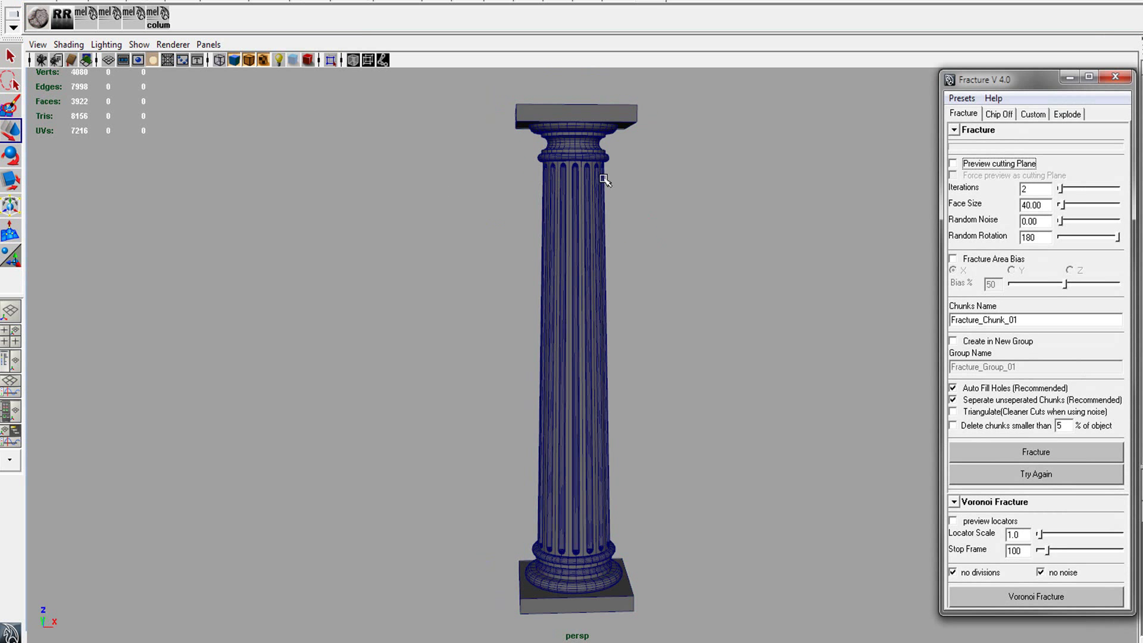
{"action": "left_click_drag", "start_coordinate": [727, 248], "coordinate": [668, 229], "text": "alt"}
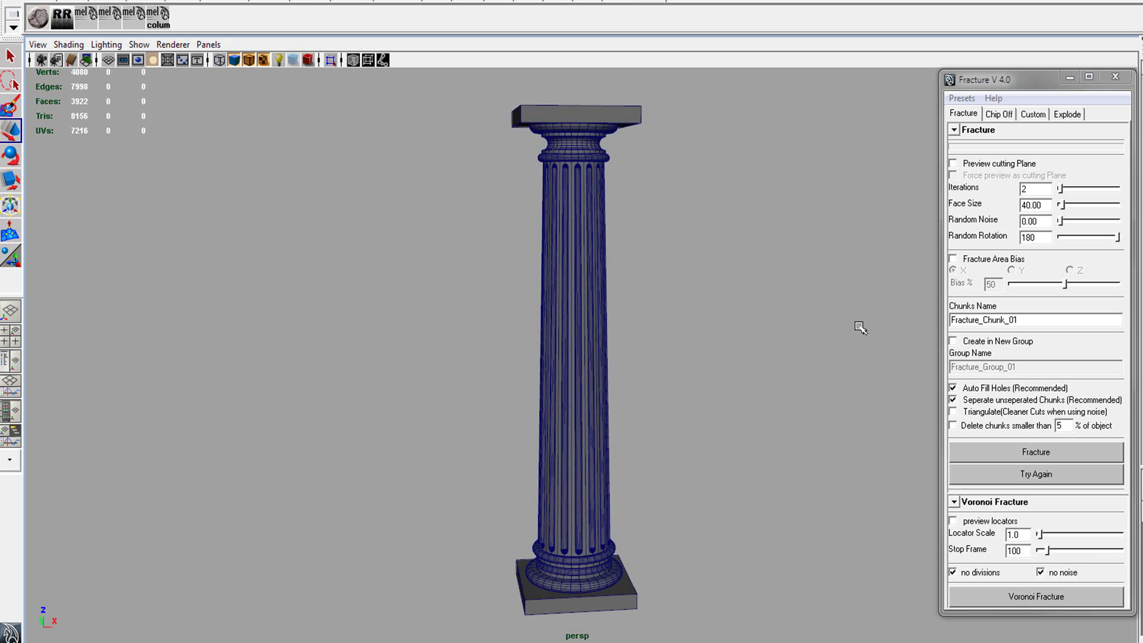
{"action": "left_click", "coordinate": [572, 334]}
{"action": "left_click_drag", "start_coordinate": [573, 334], "coordinate": [709, 331], "text": "alt"}
{"action": "left_click", "coordinate": [982, 169]}
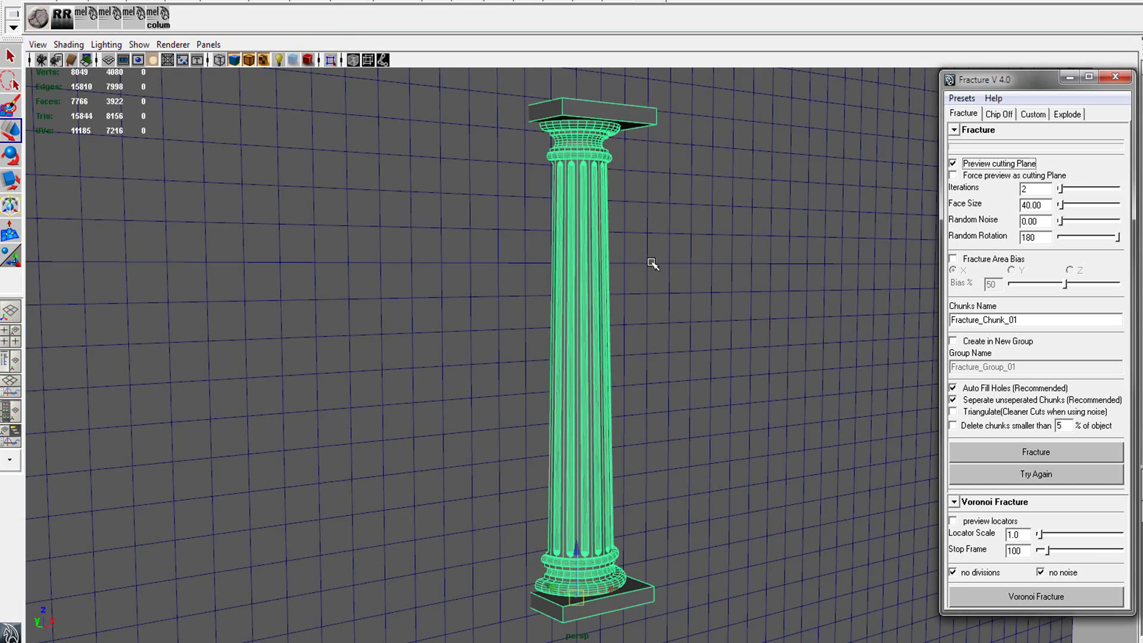
{"action": "left_click_drag", "start_coordinate": [651, 255], "coordinate": [598, 243], "text": "alt"}
{"action": "scroll", "coordinate": [651, 234], "scroll_direction": "down", "scroll_amount": 3}
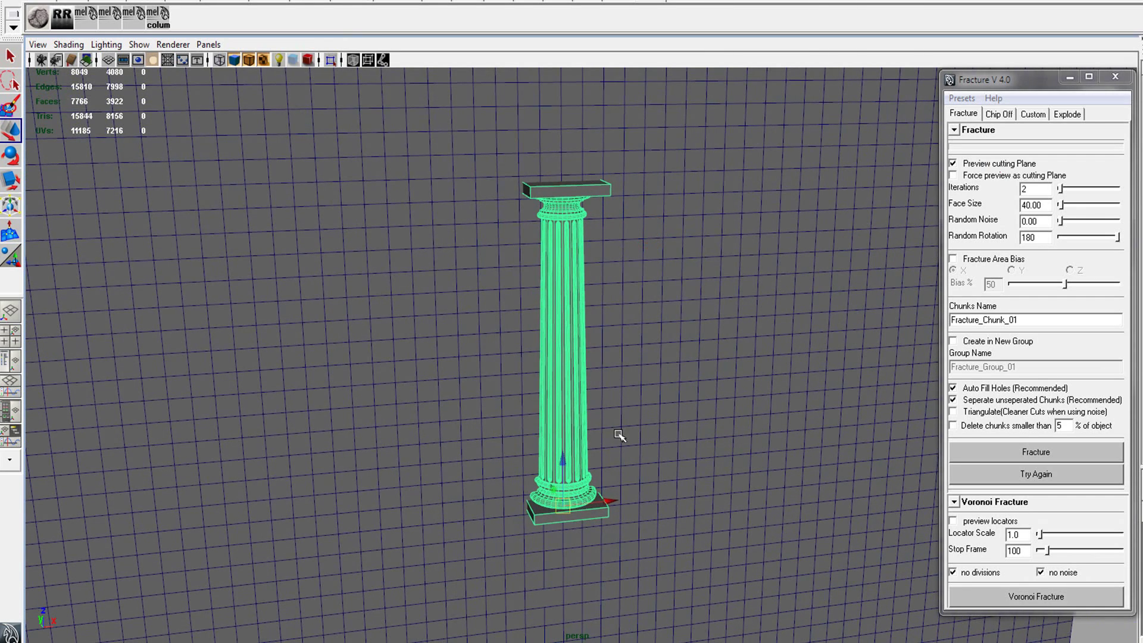
- Set the cutting plane's face size to 40 and its random noise to 10
{"action": "left_click_drag", "start_coordinate": [1060, 205], "coordinate": [1102, 240]}
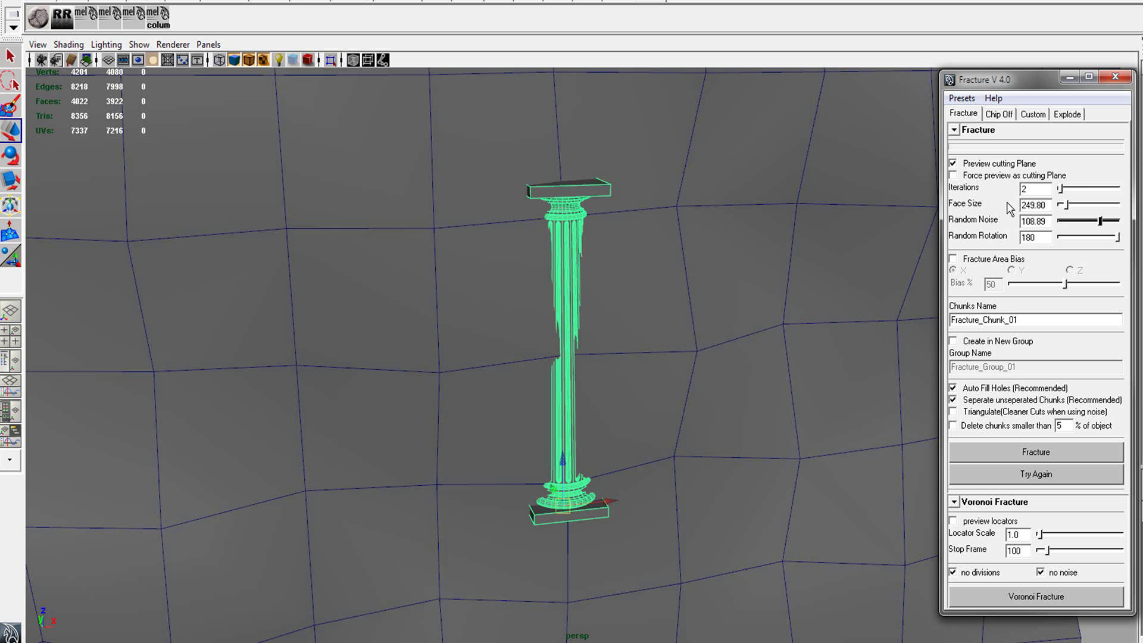
{"action": "double_click", "coordinate": [1039, 205]}
{"action": "double_click", "coordinate": [1036, 221]}
{"action": "type", "text": "10"}
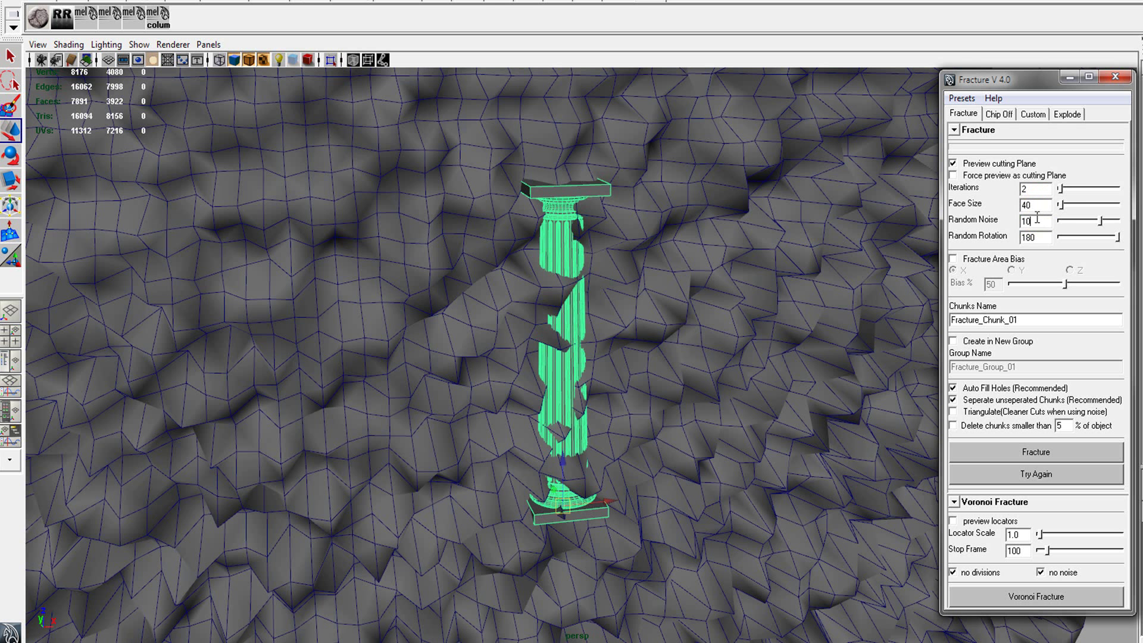
{"action": "key", "text": "Return"}
- Rotate the cutting plane so that it slices across the lower part of the column shaft
{"action": "left_click_drag", "start_coordinate": [572, 307], "coordinate": [653, 312], "text": "alt"}
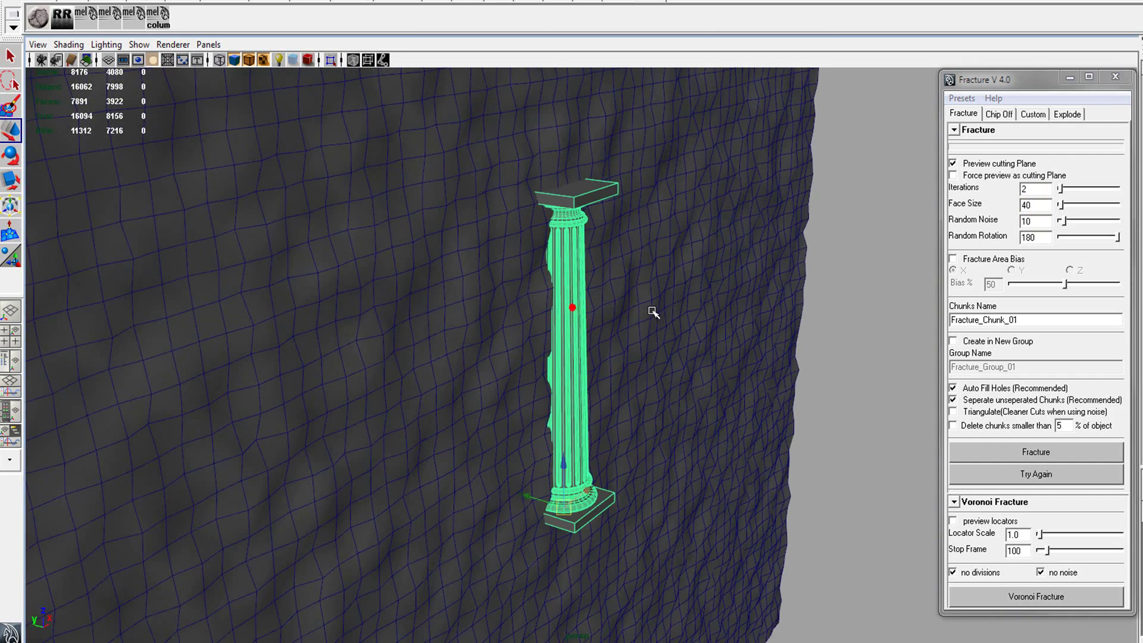
{"action": "left_click", "coordinate": [607, 332]}
{"action": "right_click_drag", "start_coordinate": [609, 333], "coordinate": [638, 373], "text": "alt"}
{"action": "left_click_drag", "start_coordinate": [638, 372], "coordinate": [587, 275], "text": "alt"}
{"action": "key", "text": "e"}
{"action": "scroll", "coordinate": [601, 262], "scroll_direction": "down", "scroll_amount": 4}
{"action": "key", "text": "w"}
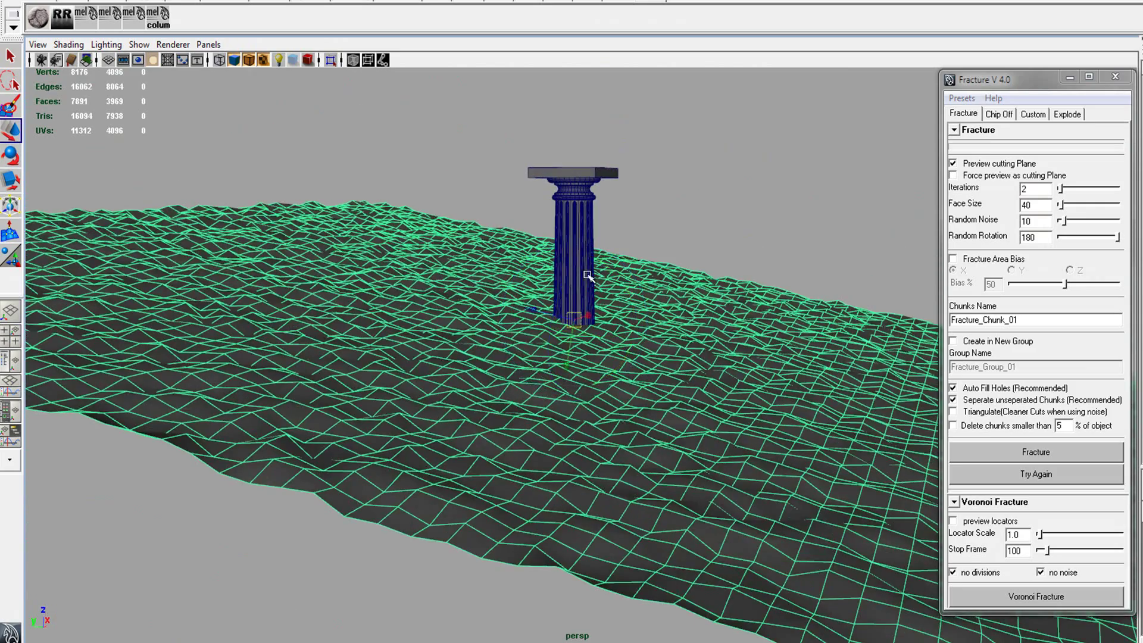
{"action": "left_click_drag", "start_coordinate": [580, 374], "coordinate": [669, 334], "text": "alt"}
{"action": "scroll", "coordinate": [658, 339], "scroll_direction": "up", "scroll_amount": 5}
{"action": "key", "text": "e"}
{"action": "mouse_move", "coordinate": [587, 426]}
{"action": "left_mouse_down"}
{"action": "mouse_move", "coordinate": [591, 411]}
{"action": "mouse_move", "coordinate": [600, 420]}
{"action": "left_mouse_up"}
{"action": "left_click_drag", "start_coordinate": [667, 375], "coordinate": [625, 386], "text": "alt"}
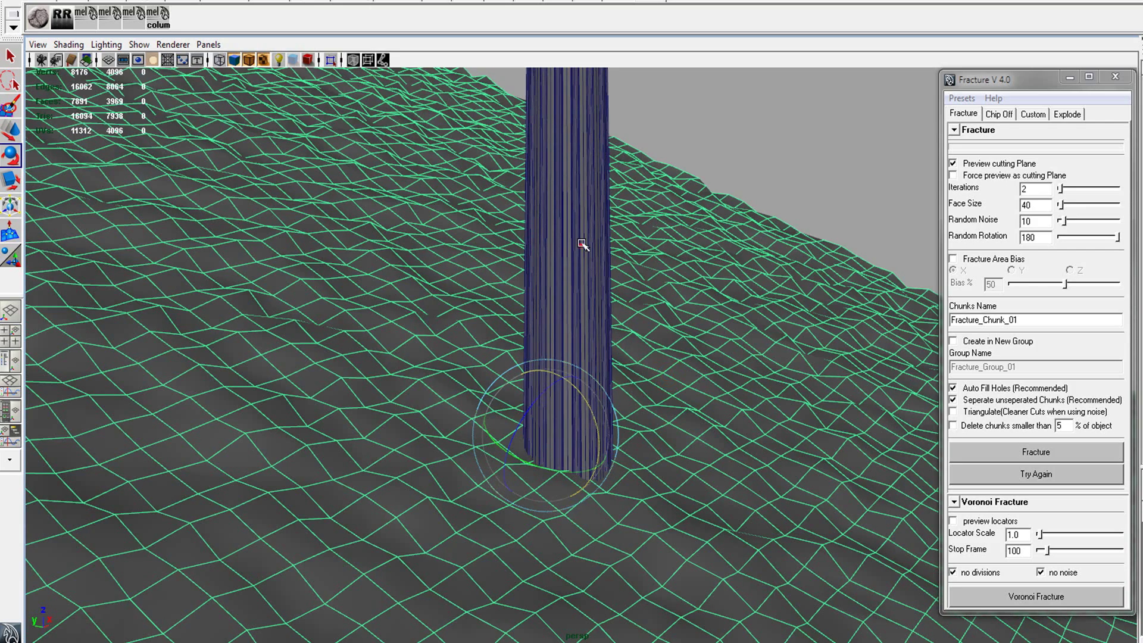
- Fracture the column with the preview forced as the cutting plane, and turn off the plane preview
{"action": "left_click", "coordinate": [585, 142]}
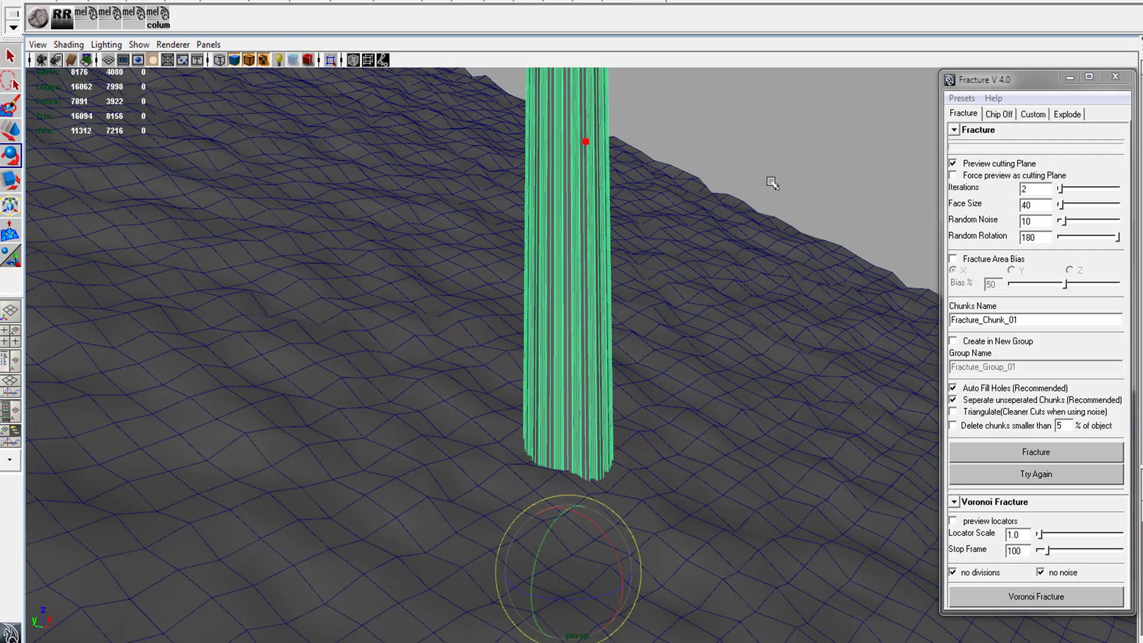
{"action": "left_click", "coordinate": [985, 177]}
{"action": "left_click_drag", "start_coordinate": [507, 279], "coordinate": [567, 249], "text": "alt"}
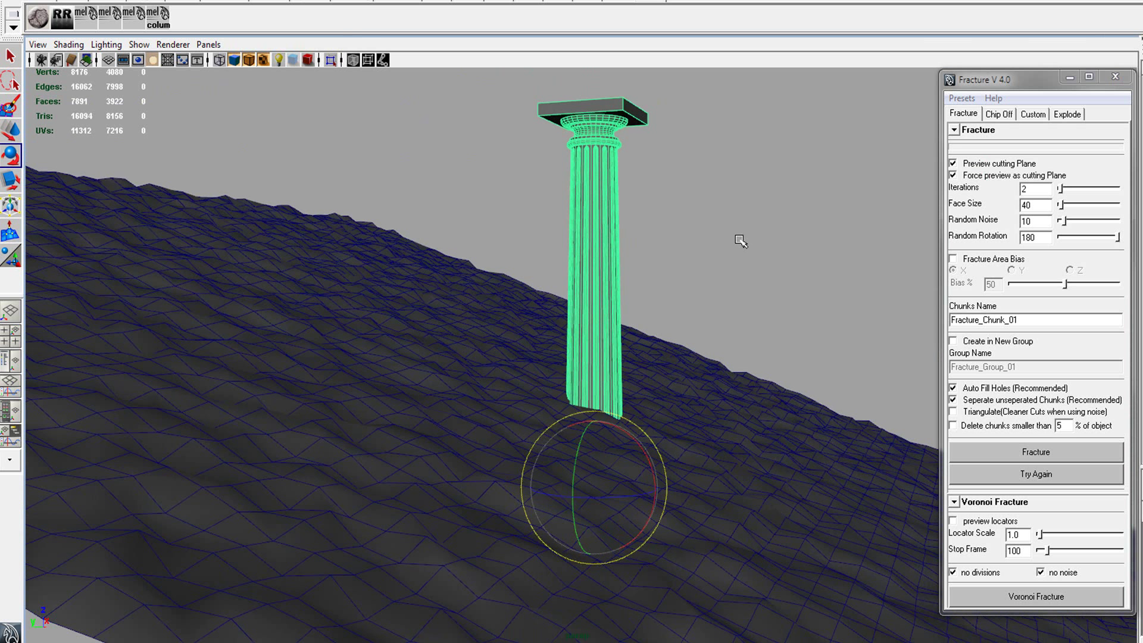
{"action": "left_click", "coordinate": [1030, 452]}
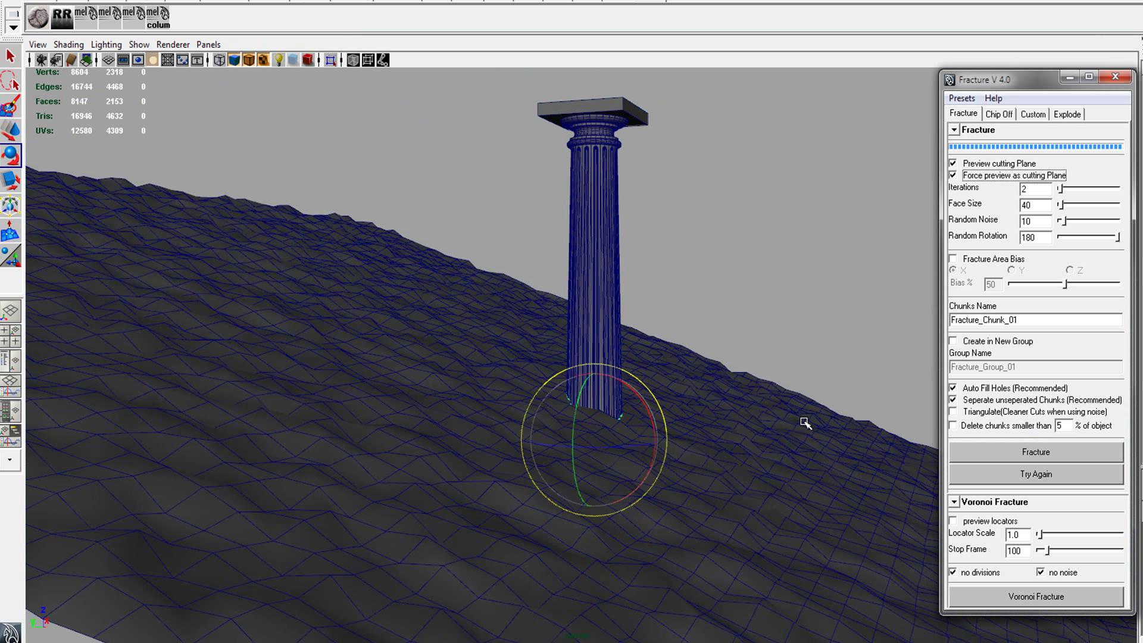
{"action": "left_click", "coordinate": [982, 169]}
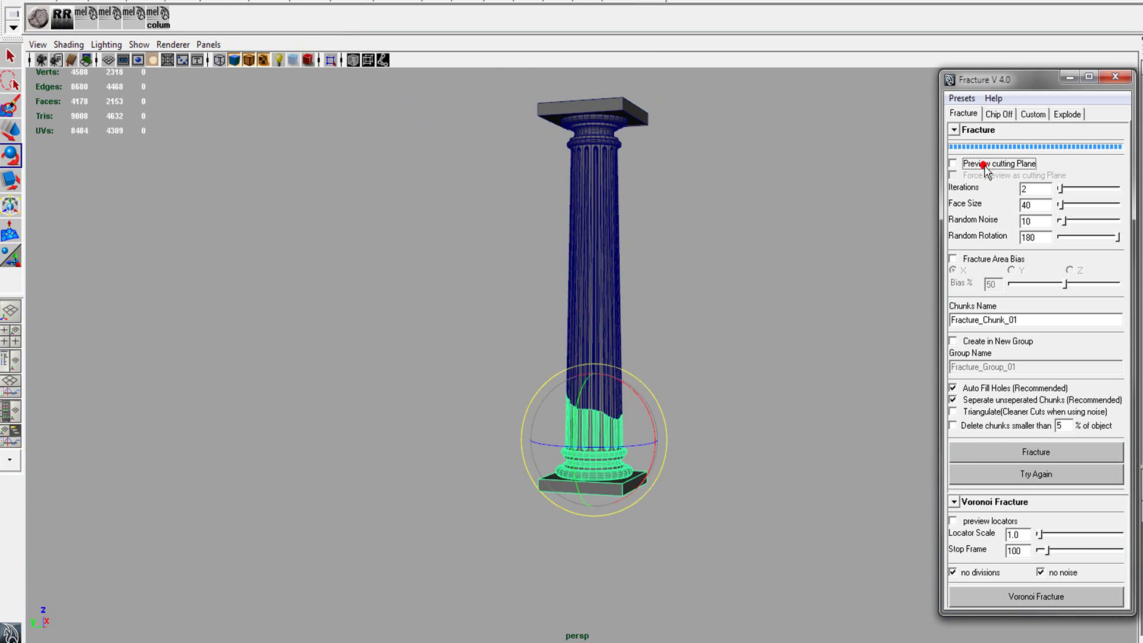
{"action": "scroll", "coordinate": [655, 325], "scroll_direction": "up", "scroll_amount": 5}
{"action": "left_click_drag", "start_coordinate": [647, 344], "coordinate": [710, 382], "text": "alt"}
{"action": "scroll", "coordinate": [691, 387], "scroll_direction": "up", "scroll_amount": 3}
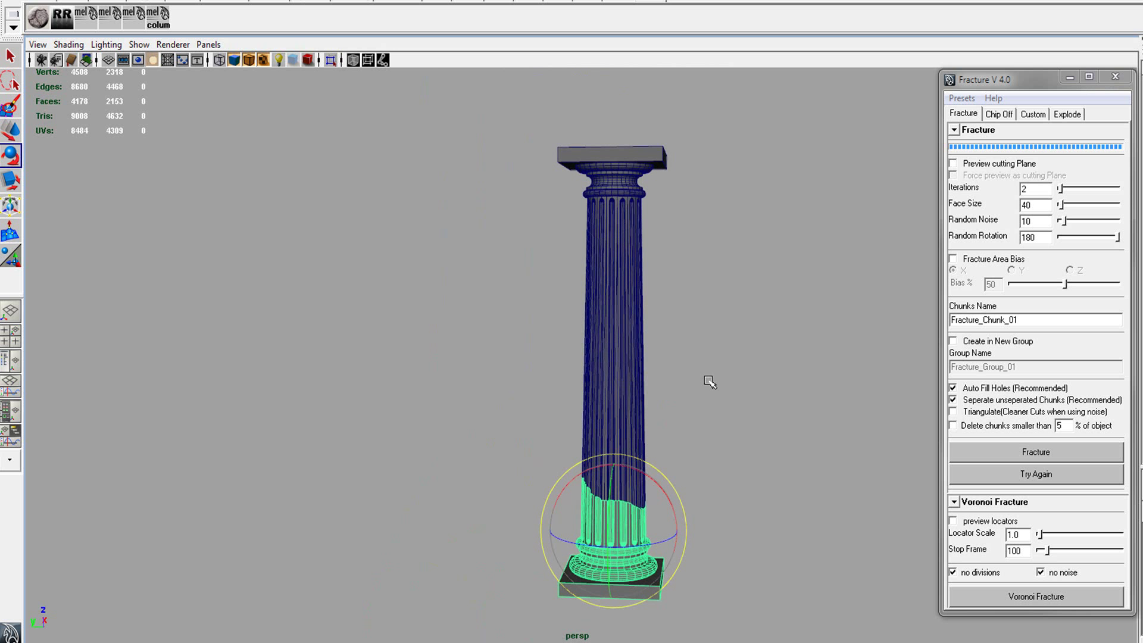
{"action": "left_click", "coordinate": [711, 382]}
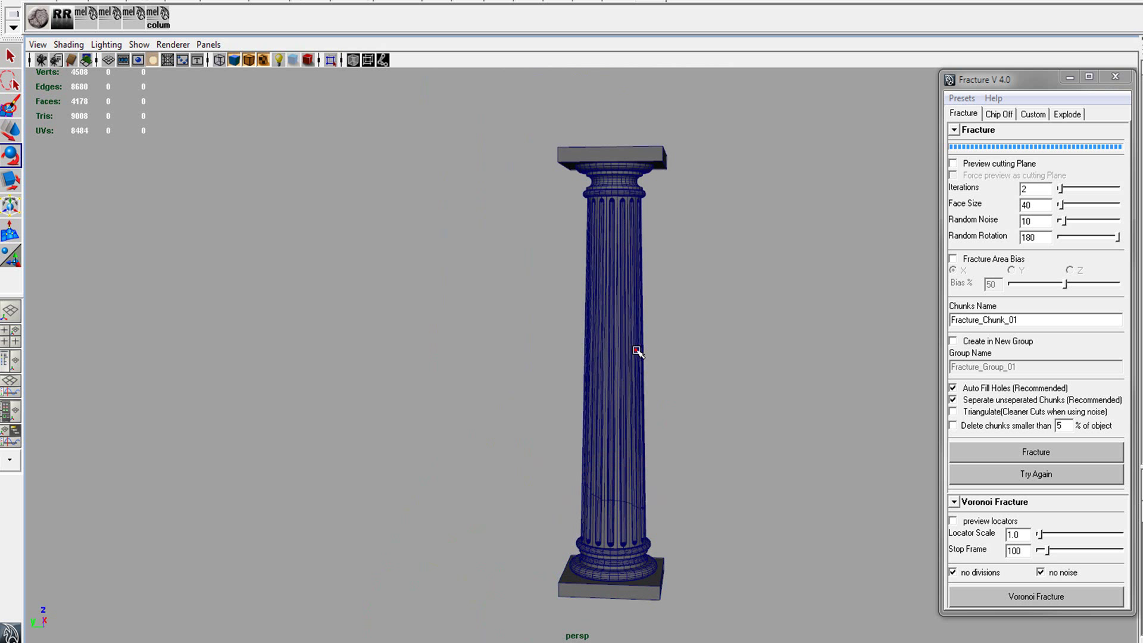
- Select the upper chunk of the column and set the fracture iterations to 20
{"action": "left_click", "coordinate": [637, 351]}
{"action": "mouse_move", "coordinate": [681, 396]}
{"action": "left_mouse_down", "text": "alt"}
{"action": "mouse_move", "coordinate": [668, 403]}
{"action": "mouse_move", "coordinate": [701, 388]}
{"action": "mouse_move", "coordinate": [693, 393]}
{"action": "left_mouse_up", "text": "alt"}
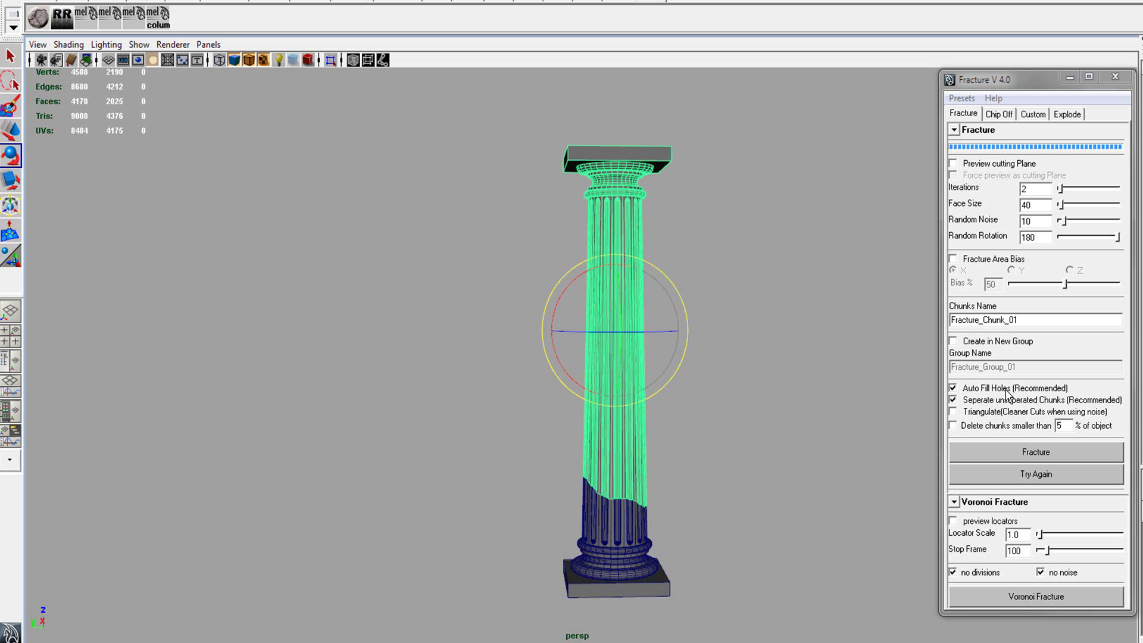
{"action": "left_click", "coordinate": [1035, 190]}
{"action": "type", "text": "20"}
{"action": "key", "text": "Return"}
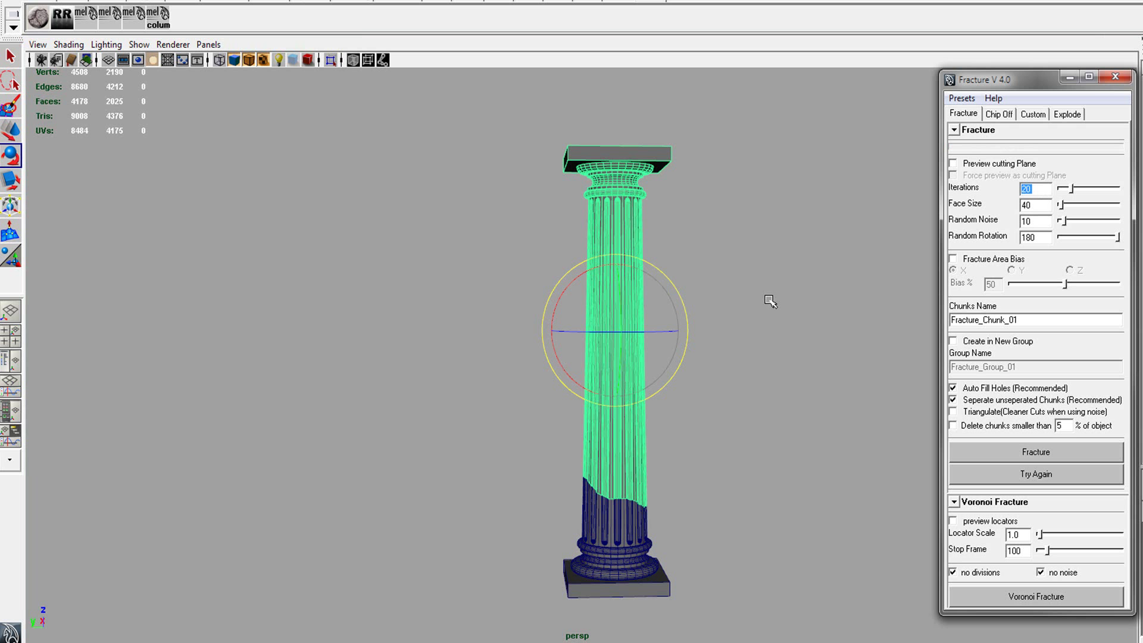
- Fracture the column's upper chunk and inspect the cuts along the shaft
{"action": "left_click", "coordinate": [1034, 455]}
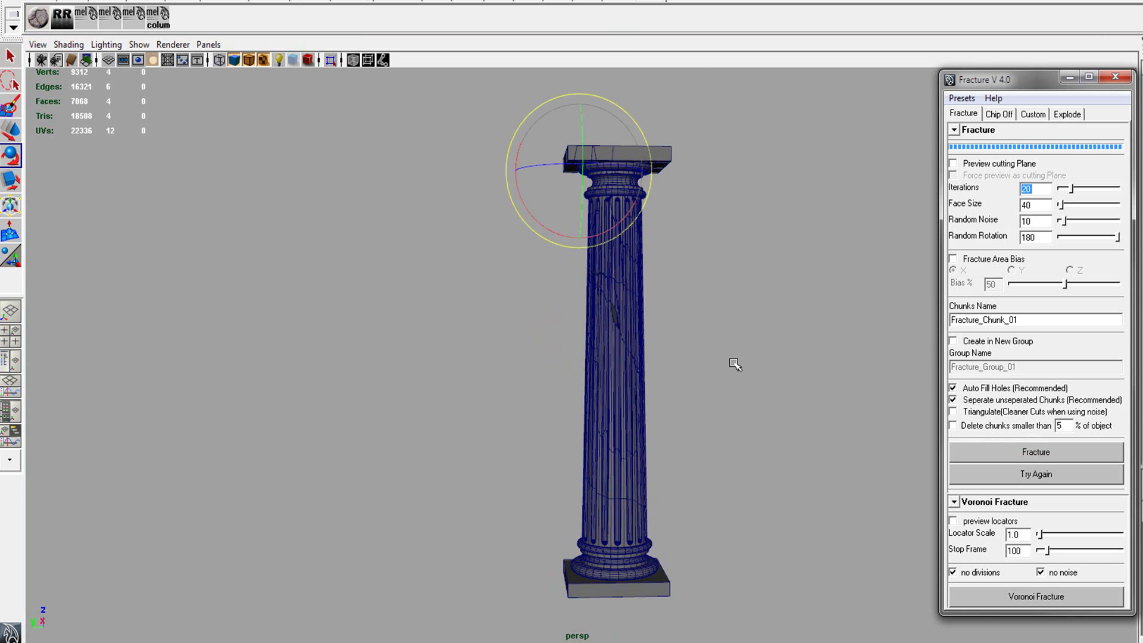
{"action": "left_click_drag", "start_coordinate": [745, 355], "coordinate": [650, 357], "text": "alt"}
{"action": "scroll", "coordinate": [649, 358], "scroll_direction": "up", "scroll_amount": 5}
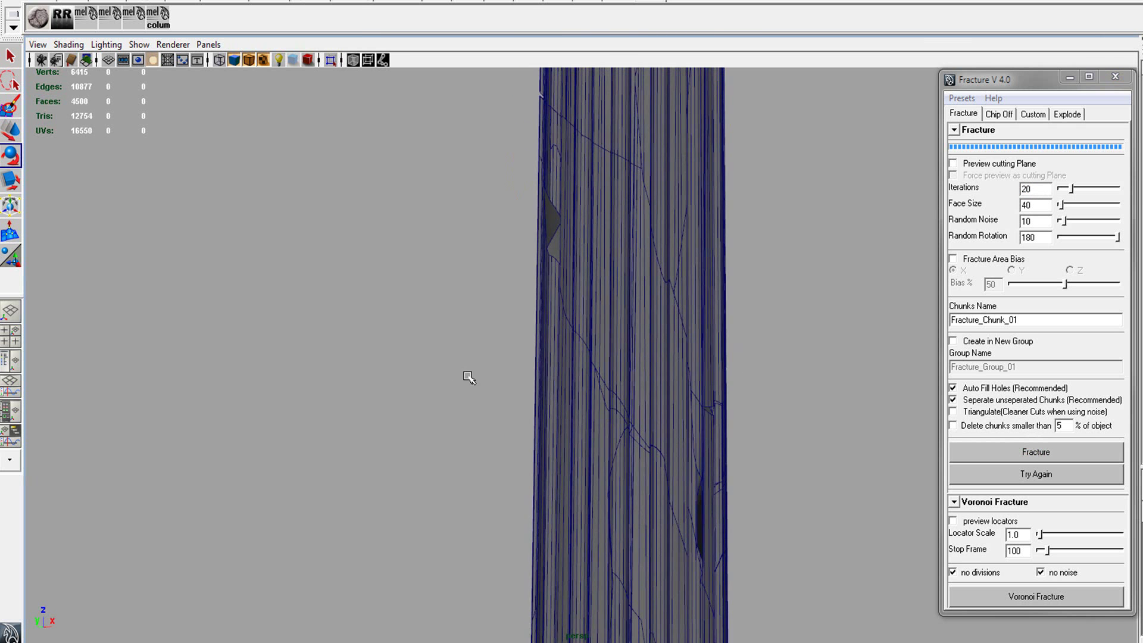
{"action": "left_click_drag", "start_coordinate": [458, 376], "coordinate": [694, 383], "text": "alt"}
{"action": "scroll", "coordinate": [671, 385], "scroll_direction": "down", "scroll_amount": 8}
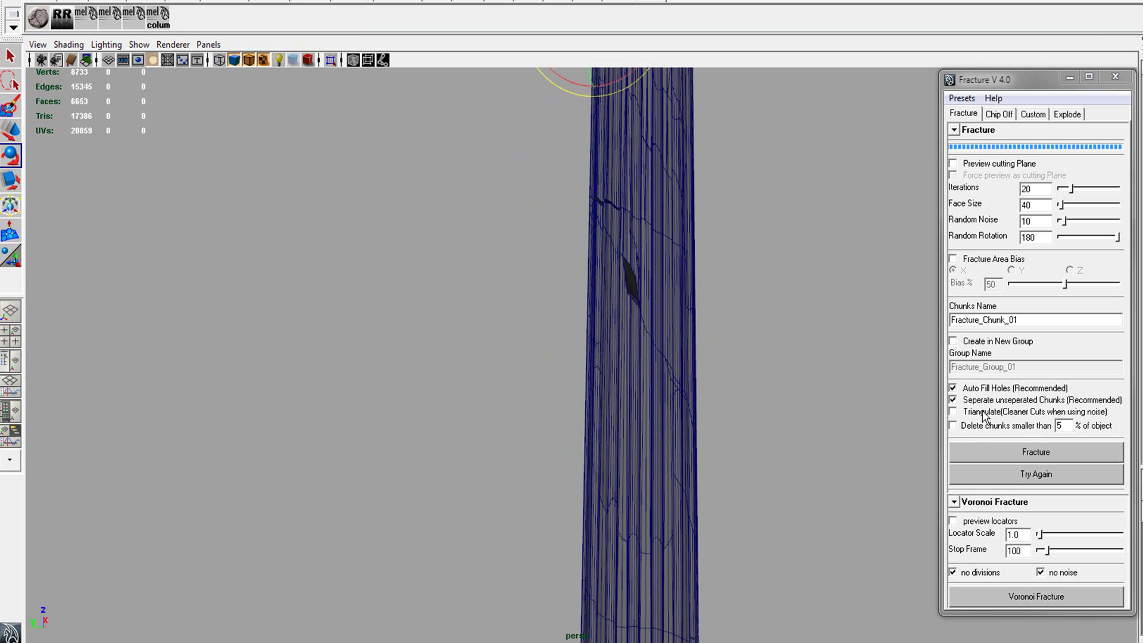
- Enable triangulation for cleaner cuts and rerun the fracture on the column's upper chunk
{"action": "left_click", "coordinate": [970, 412]}
{"action": "mouse_move", "coordinate": [753, 373]}
{"action": "left_mouse_down", "text": "alt"}
{"action": "mouse_move", "coordinate": [857, 332]}
{"action": "mouse_move", "coordinate": [748, 330]}
{"action": "mouse_move", "coordinate": [731, 370]}
{"action": "left_mouse_up", "text": "alt"}
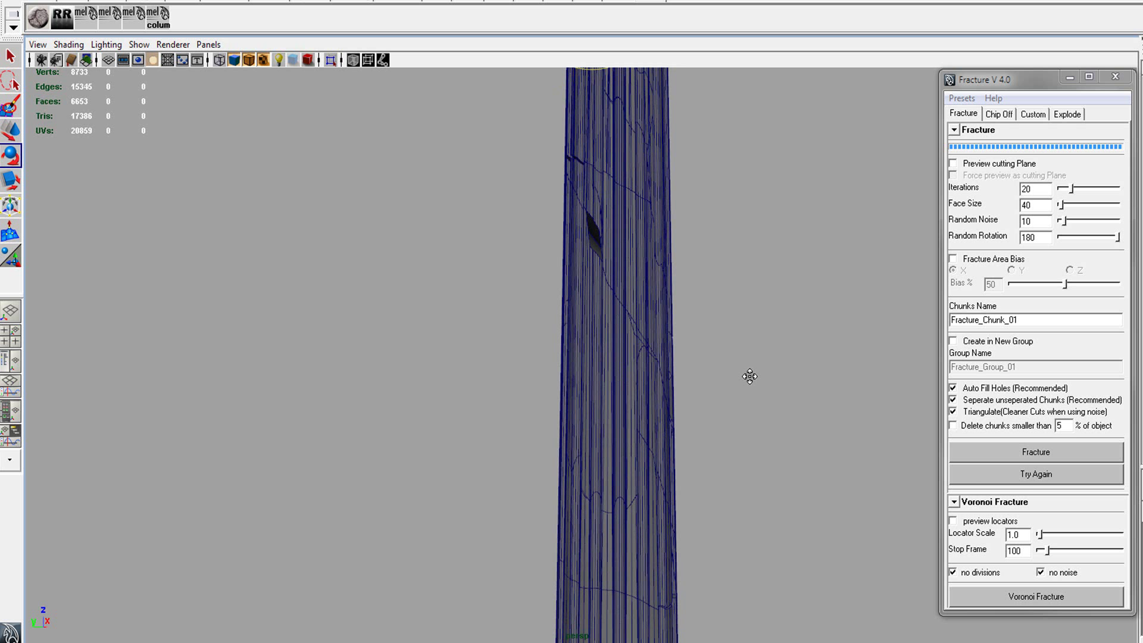
{"action": "scroll", "coordinate": [694, 377], "scroll_direction": "down", "scroll_amount": 6}
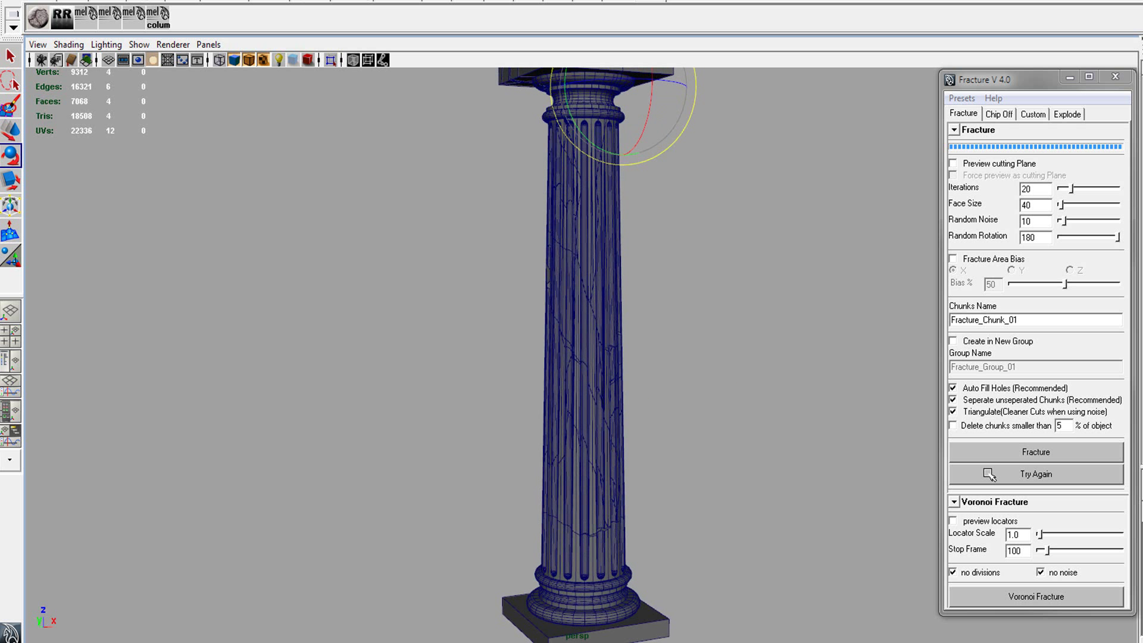
{"action": "scroll", "coordinate": [766, 377], "scroll_direction": "down", "scroll_amount": 5}
{"action": "left_click", "coordinate": [1027, 474]}
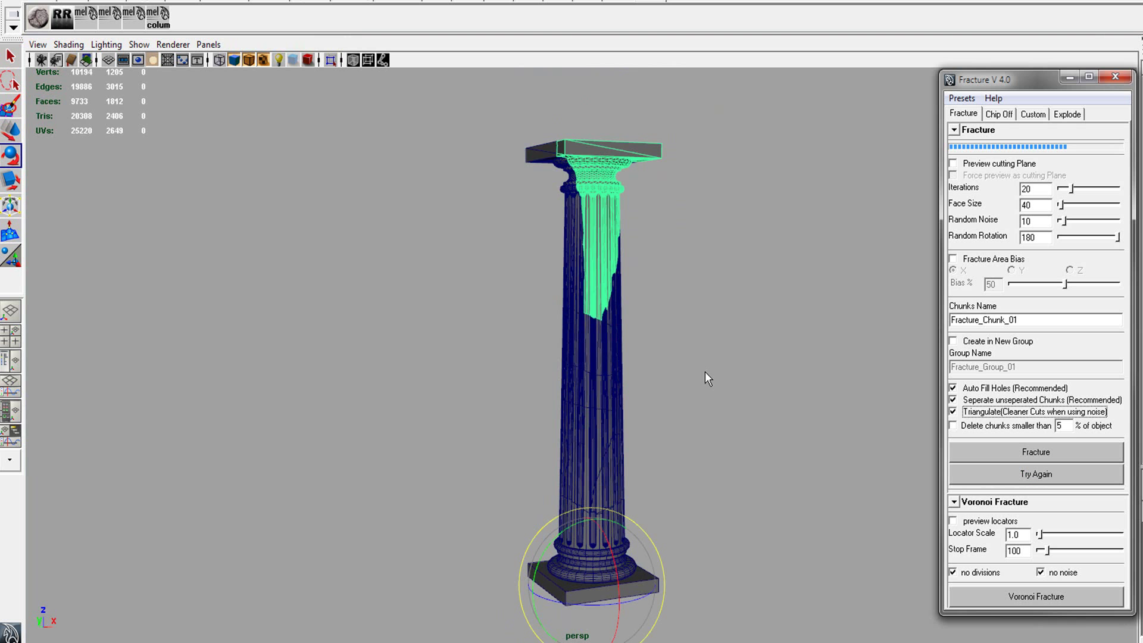
{"action": "left_click", "coordinate": [757, 379]}
{"action": "left_click_drag", "start_coordinate": [758, 378], "coordinate": [560, 373], "text": "alt"}
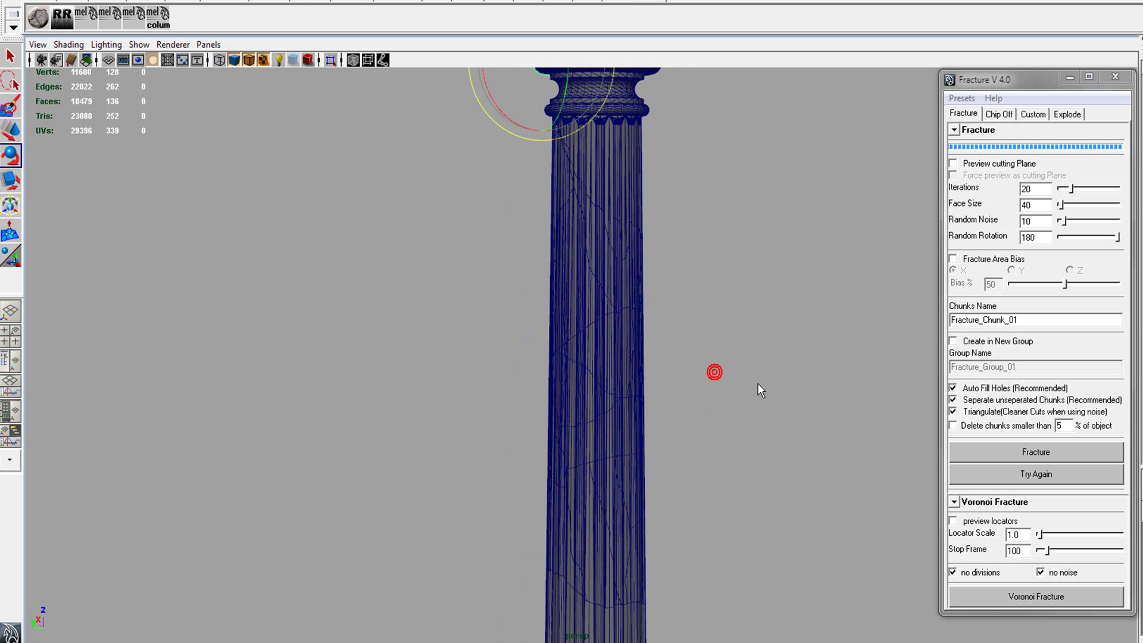
- Undo the triangulated fracture and turn off triangulation
{"action": "key", "text": "ctrl+z"}
{"action": "left_click_drag", "start_coordinate": [706, 368], "coordinate": [730, 358], "text": "alt"}
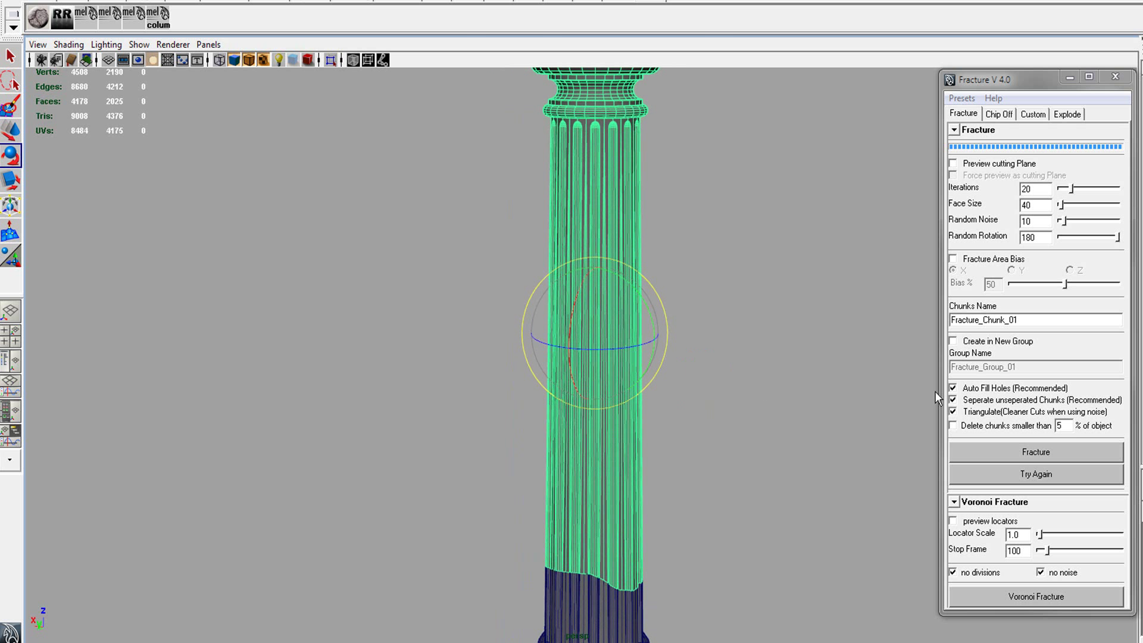
{"action": "left_click", "coordinate": [990, 419]}
{"action": "right_click_drag", "start_coordinate": [752, 353], "coordinate": [706, 355], "text": "alt"}
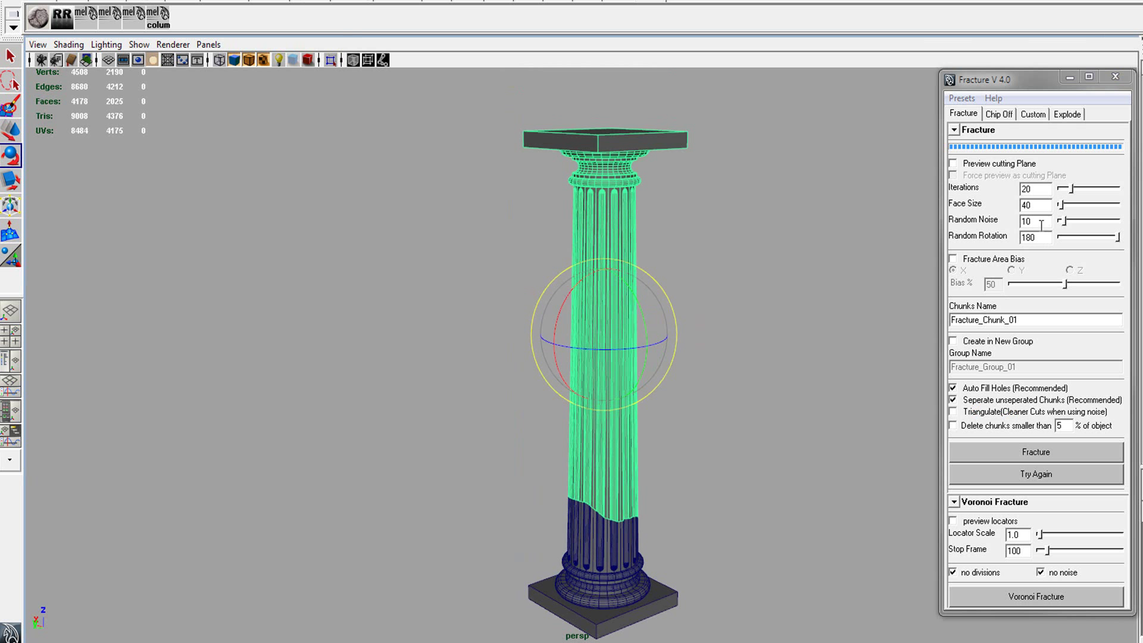
- Set the random noise to 0 and fracture the upper chunk of the column
{"action": "left_click_drag", "start_coordinate": [1068, 222], "coordinate": [1058, 221]}
{"action": "left_click", "coordinate": [760, 273]}
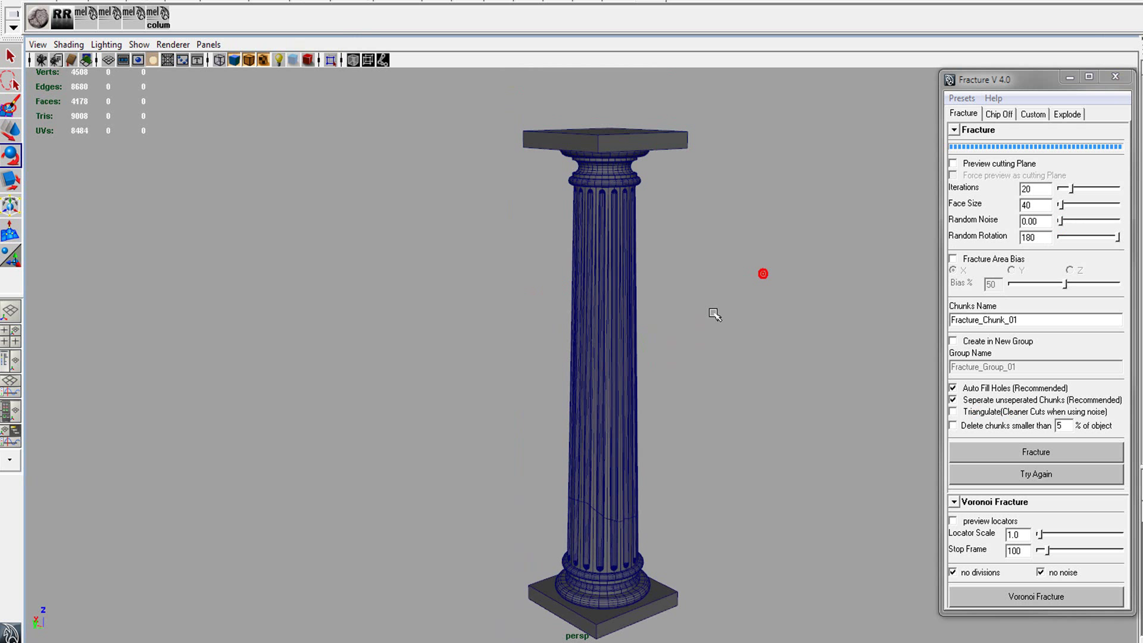
{"action": "left_click", "coordinate": [633, 325]}
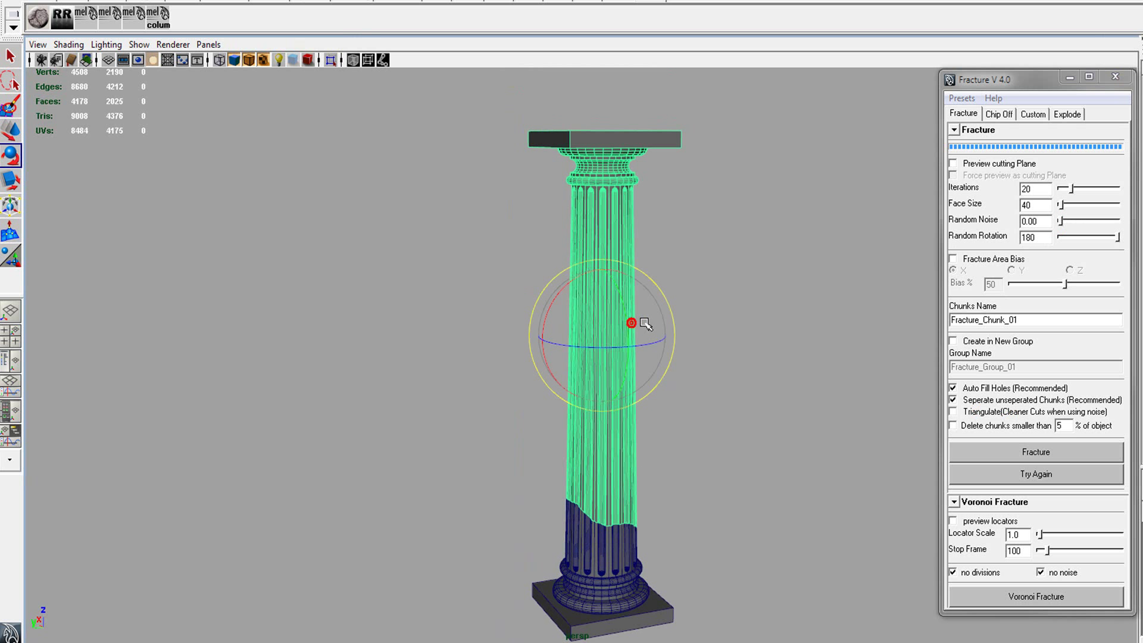
{"action": "left_click", "coordinate": [1003, 454]}
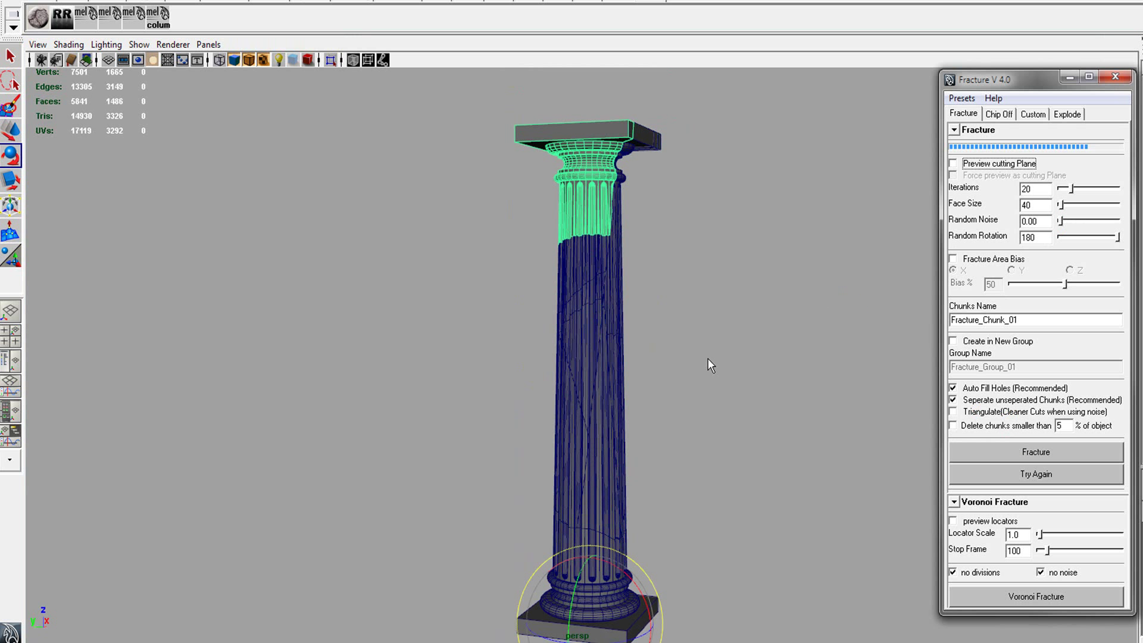
- Move one fractured chunk of the shaft sideways, clear of the column, exposing the cut faces
{"action": "left_click_drag", "start_coordinate": [727, 327], "coordinate": [551, 316], "text": "alt"}
{"action": "middle_click_drag", "start_coordinate": [586, 288], "coordinate": [620, 342], "text": "alt"}
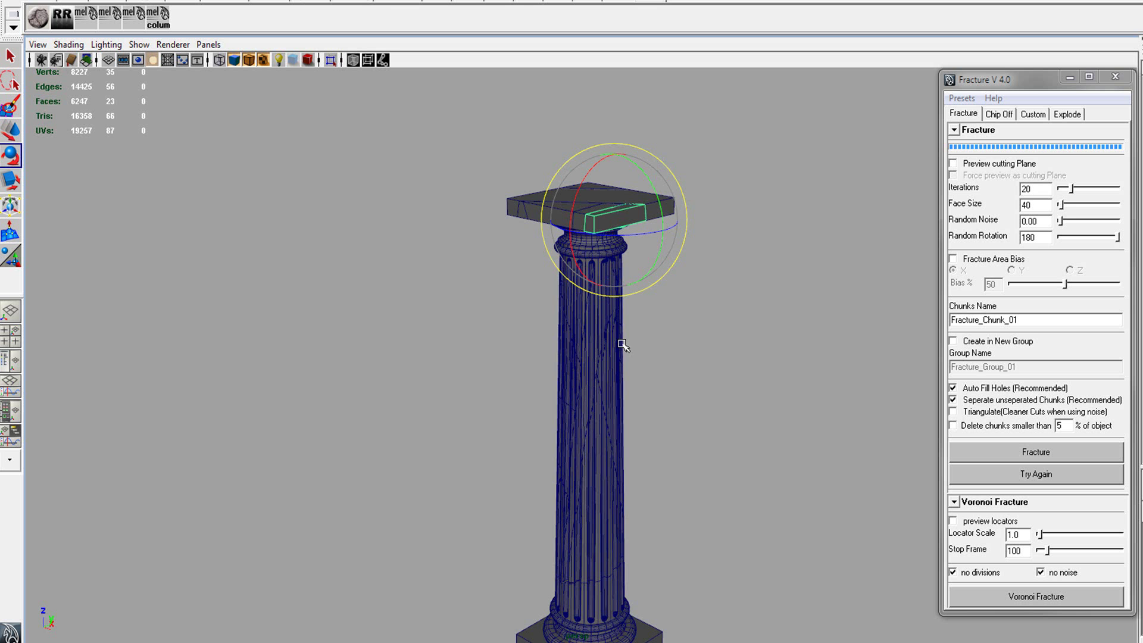
{"action": "right_click_drag", "start_coordinate": [620, 343], "coordinate": [625, 357], "text": "alt"}
{"action": "scroll", "coordinate": [625, 356], "scroll_direction": "up", "scroll_amount": 5}
{"action": "left_click", "coordinate": [677, 361]}
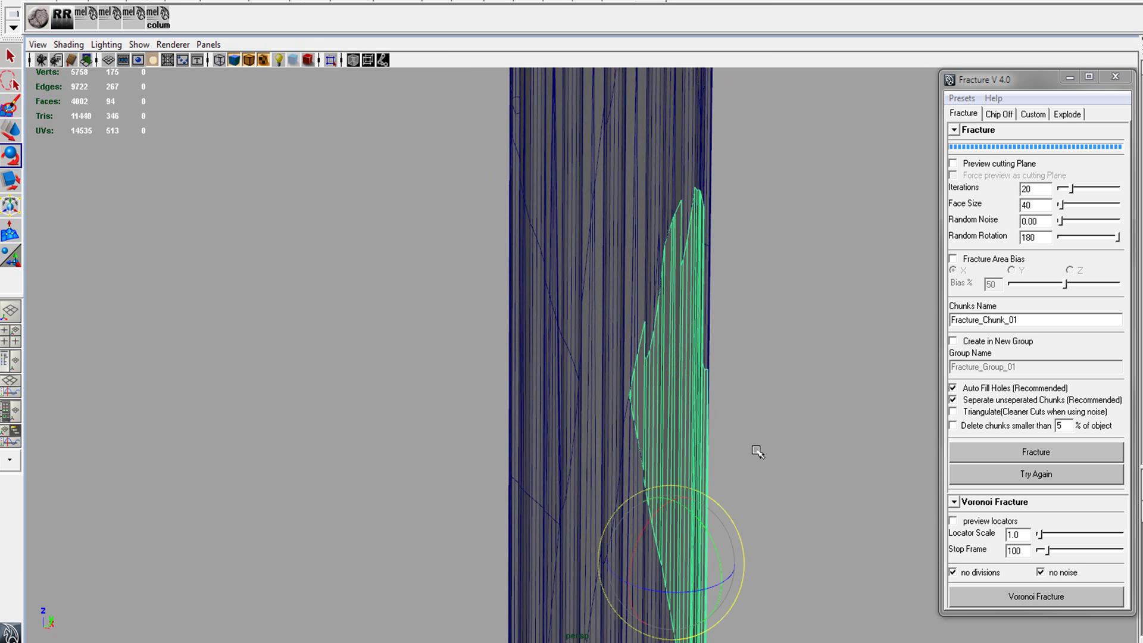
{"action": "middle_click_drag", "start_coordinate": [758, 452], "coordinate": [727, 322], "text": "alt"}
{"action": "left_click_drag", "start_coordinate": [687, 342], "coordinate": [730, 373], "text": "alt"}
{"action": "key", "text": "w"}
{"action": "left_click_drag", "start_coordinate": [704, 444], "coordinate": [691, 414]}
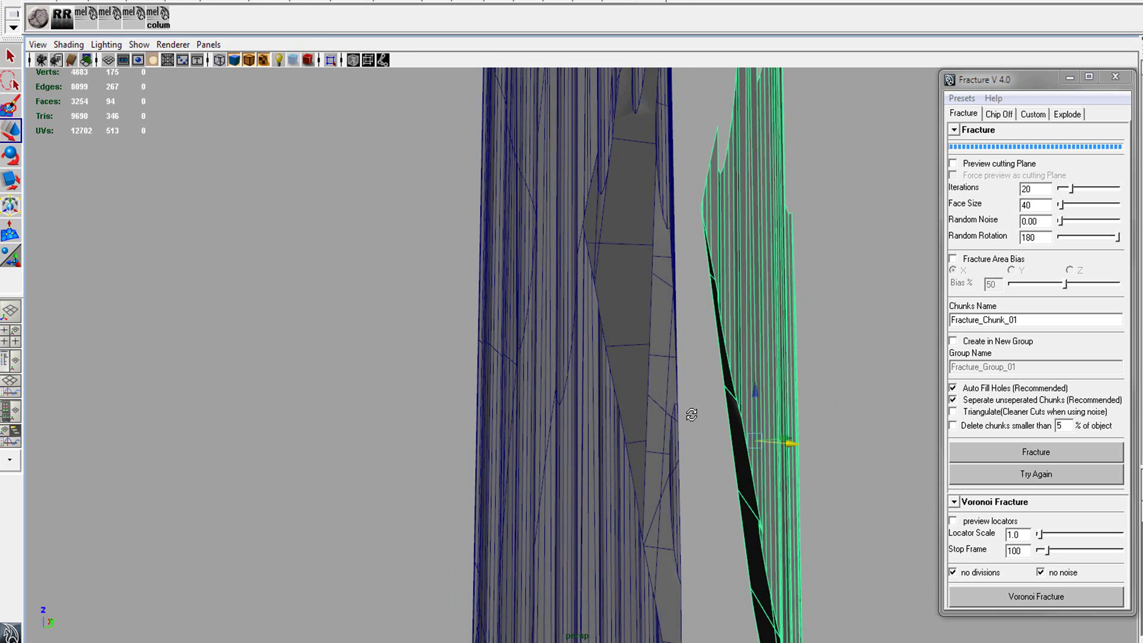
- Undo the last move of the shaft chunk and clear the selection
{"action": "key", "text": "ctrl+z"}
{"action": "mouse_move", "coordinate": [775, 350]}
{"action": "left_mouse_down", "text": "alt"}
{"action": "mouse_move", "coordinate": [615, 355]}
{"action": "mouse_move", "coordinate": [754, 344]}
{"action": "left_mouse_up", "text": "alt"}
{"action": "scroll", "coordinate": [615, 355], "scroll_direction": "down", "scroll_amount": 5}
{"action": "left_click", "coordinate": [720, 342]}
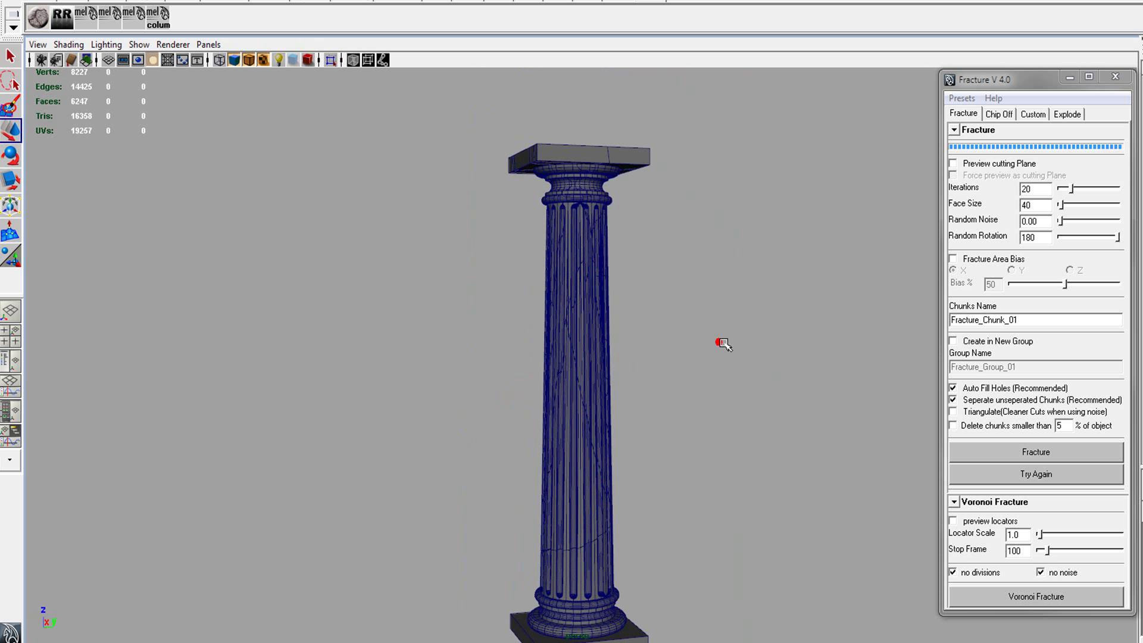
- Create and finalize a second column with the Column V 0.2.5 script: height 500, radius 50, fluted with 16 flutes, and tapered 0.80
{"action": "mouse_move", "coordinate": [624, 344]}
{"action": "left_mouse_down", "text": "alt"}
{"action": "mouse_move", "coordinate": [673, 306]}
{"action": "mouse_move", "coordinate": [724, 331]}
{"action": "mouse_move", "coordinate": [642, 329]}
{"action": "left_mouse_up", "text": "alt"}
{"action": "scroll", "coordinate": [658, 323], "scroll_direction": "down", "scroll_amount": 3}
{"action": "middle_click_drag", "start_coordinate": [680, 335], "coordinate": [672, 337], "text": "alt"}
{"action": "scroll", "coordinate": [672, 338], "scroll_direction": "up", "scroll_amount": 5}
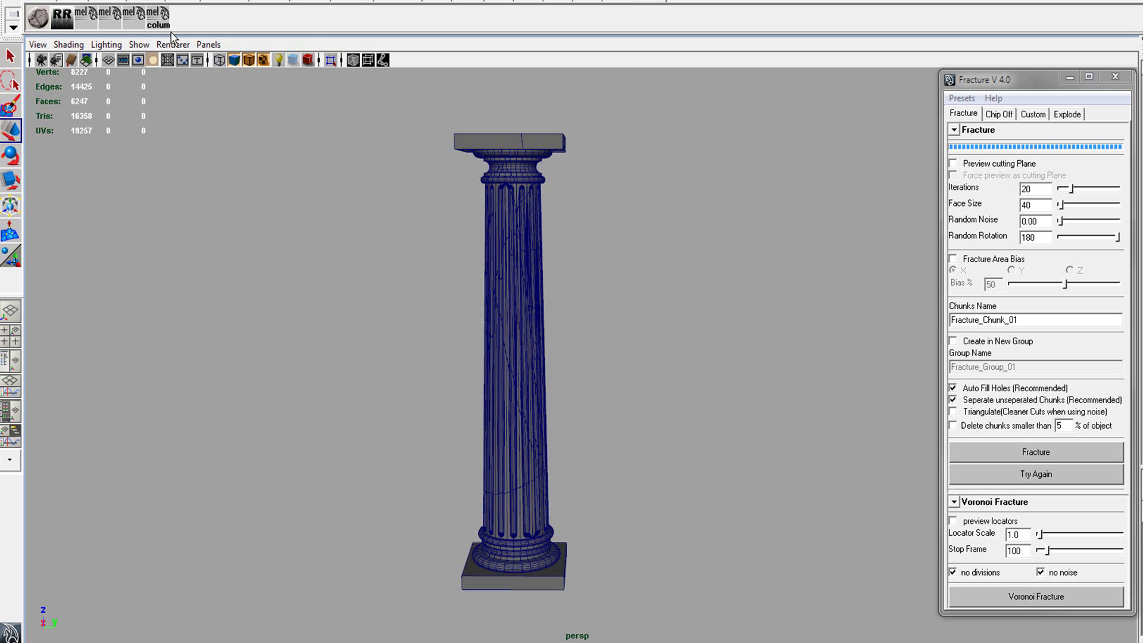
{"action": "left_click", "coordinate": [158, 18]}
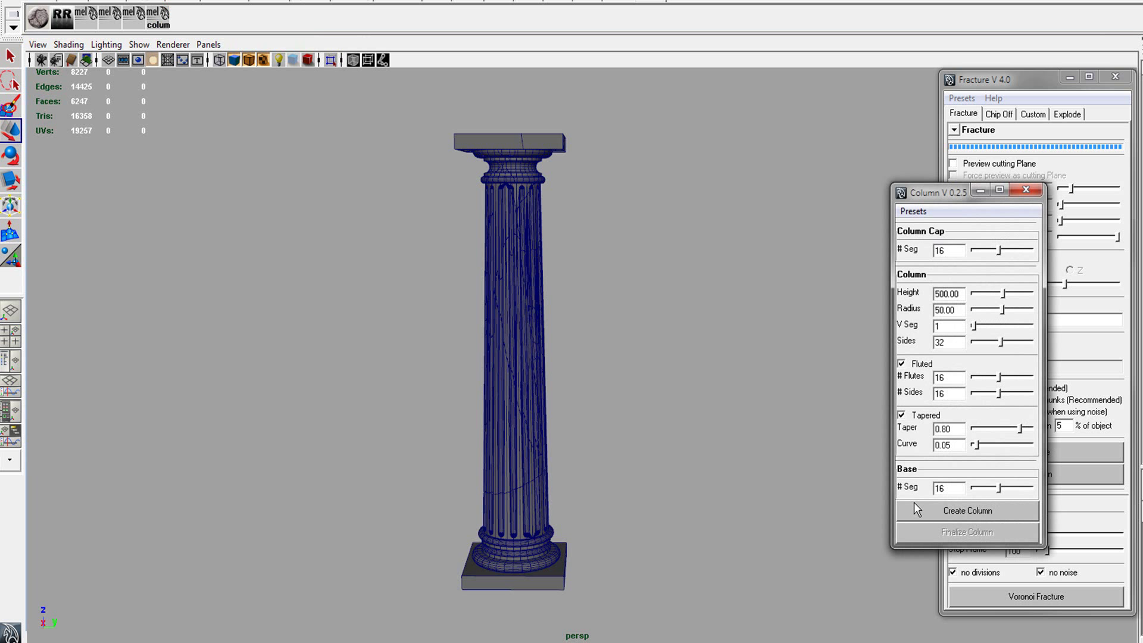
{"action": "left_click_drag", "start_coordinate": [934, 191], "coordinate": [827, 74]}
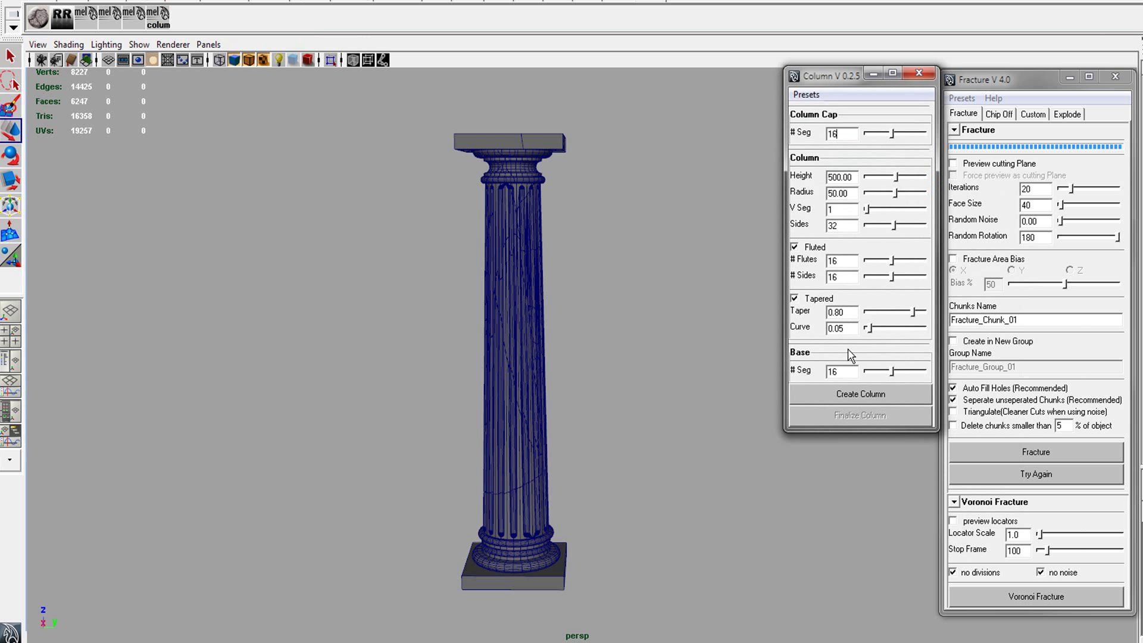
{"action": "left_click", "coordinate": [860, 393]}
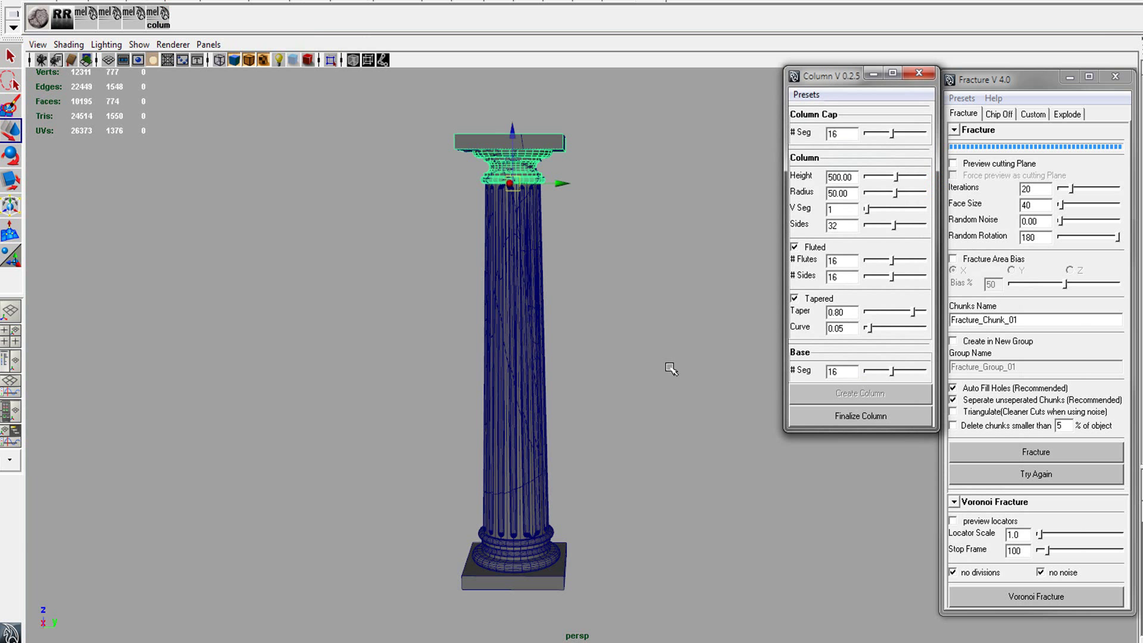
{"action": "left_click", "coordinate": [851, 417]}
- Move the new column sideways, well clear of the fractured one, and close the Column script window
{"action": "left_click_drag", "start_coordinate": [571, 573], "coordinate": [779, 563]}
{"action": "left_click", "coordinate": [919, 73]}
{"action": "left_click_drag", "start_coordinate": [733, 395], "coordinate": [601, 352], "text": "alt"}
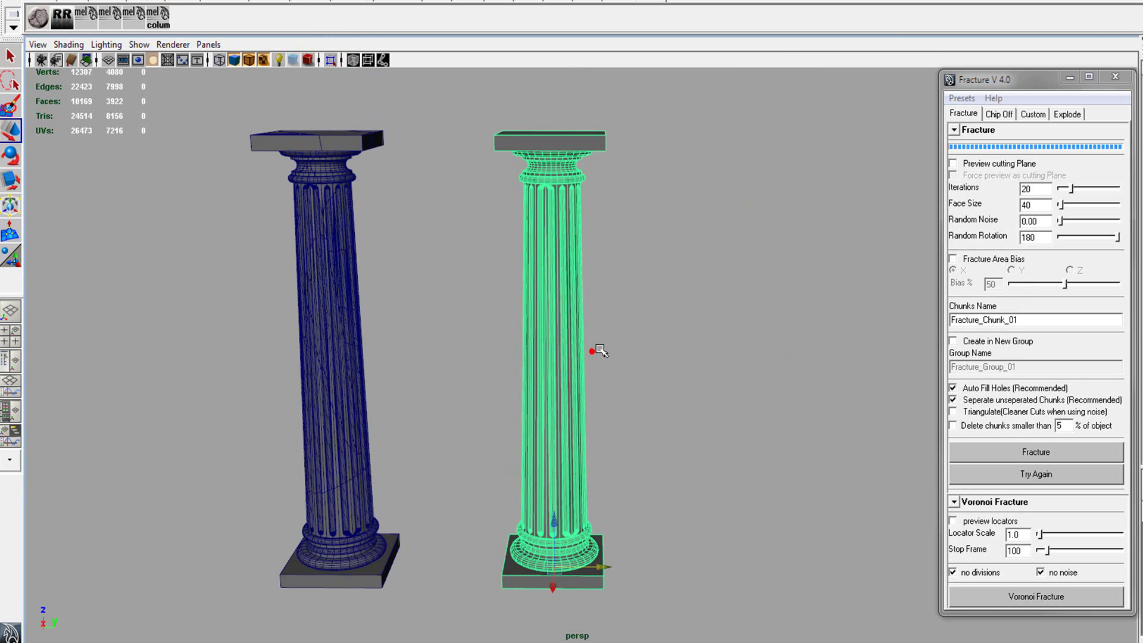
{"action": "left_click_drag", "start_coordinate": [609, 572], "coordinate": [716, 547]}
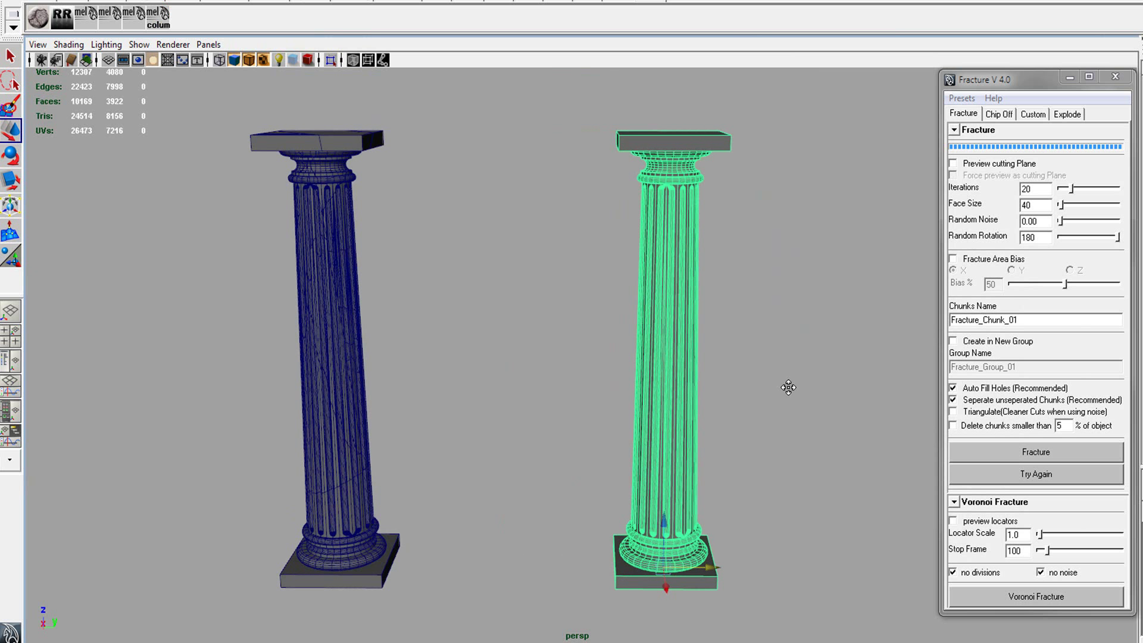
{"action": "middle_click_drag", "start_coordinate": [788, 388], "coordinate": [755, 379], "text": "alt"}
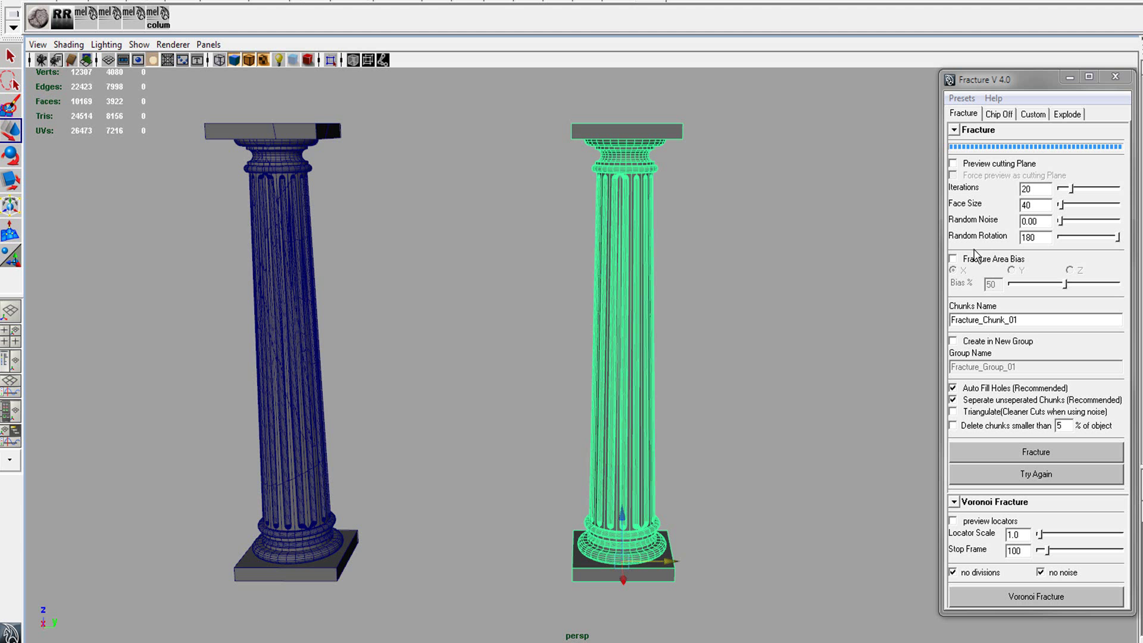
- Enable Fracture Area Bias, try the X, Y and Z axes, and set it to Z with a bias of 38%
{"action": "left_click", "coordinate": [985, 263]}
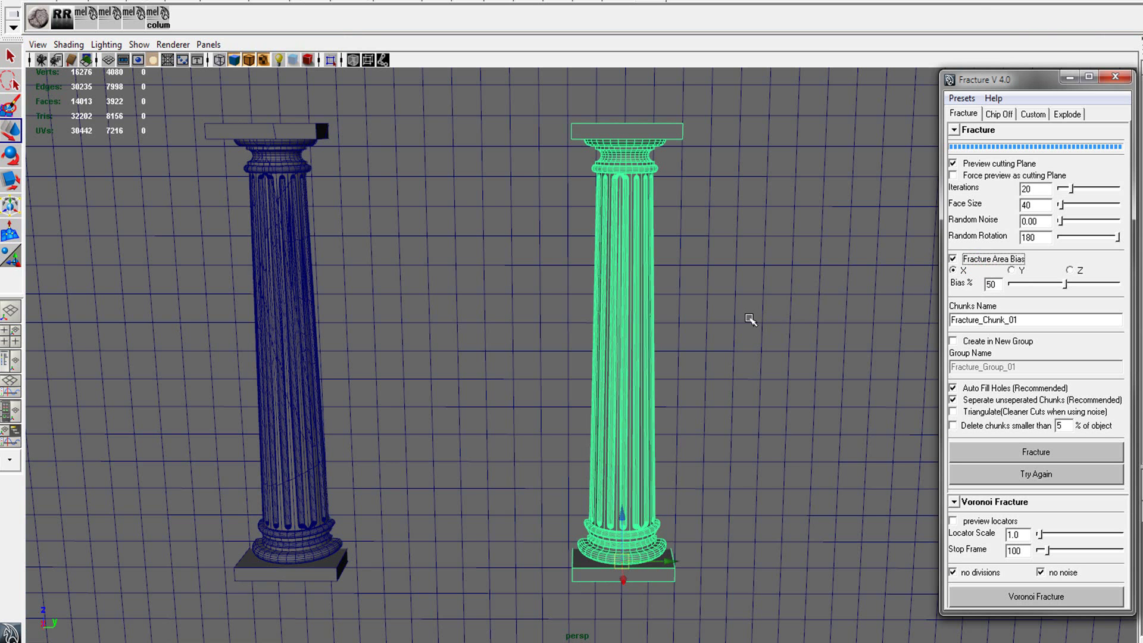
{"action": "left_click_drag", "start_coordinate": [752, 319], "coordinate": [881, 318], "text": "alt"}
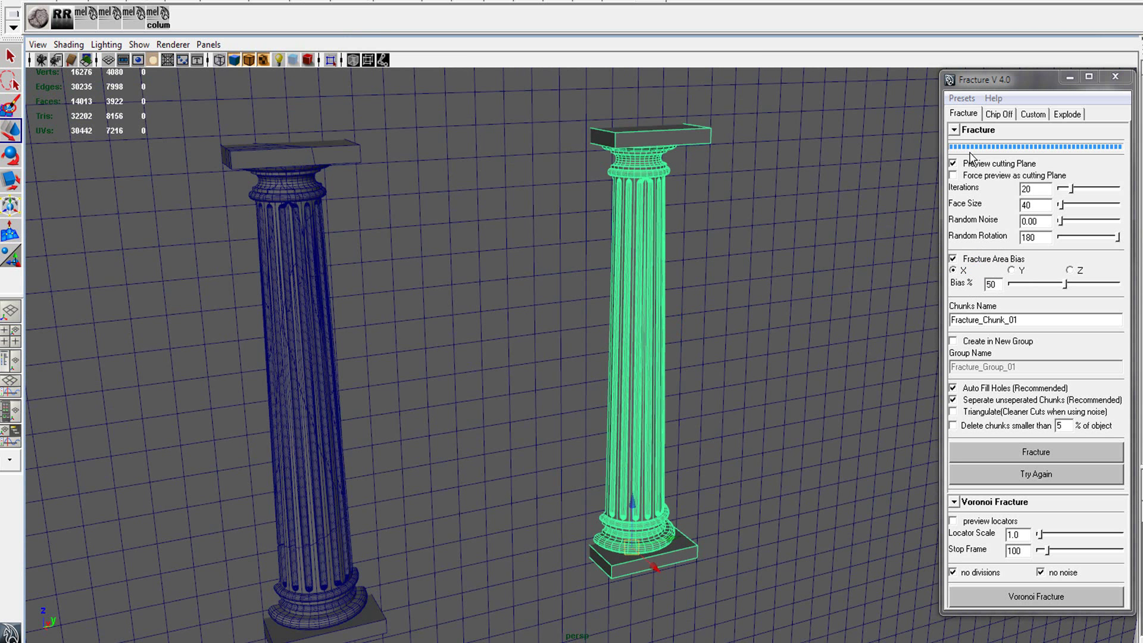
{"action": "left_click", "coordinate": [1011, 270]}
{"action": "left_click", "coordinate": [1070, 270]}
{"action": "left_click", "coordinate": [954, 269]}
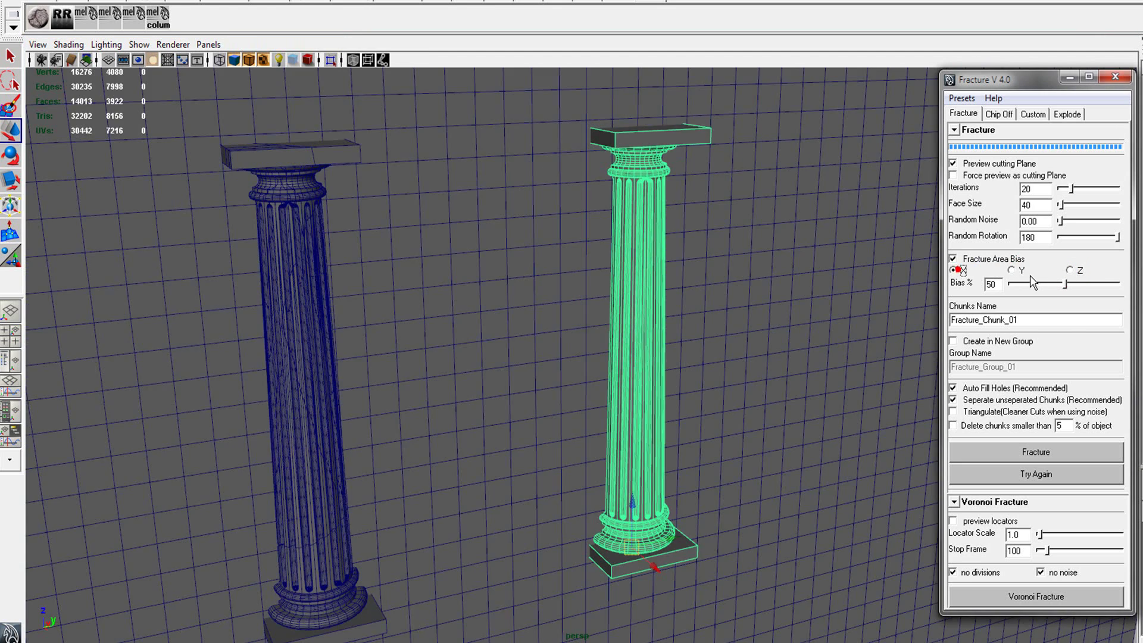
{"action": "left_click", "coordinate": [1011, 270]}
{"action": "left_click", "coordinate": [1070, 270]}
{"action": "mouse_move", "coordinate": [1066, 284]}
{"action": "left_mouse_down"}
{"action": "mouse_move", "coordinate": [1041, 288]}
{"action": "mouse_move", "coordinate": [1072, 285]}
{"action": "mouse_move", "coordinate": [1052, 284]}
{"action": "left_mouse_up"}
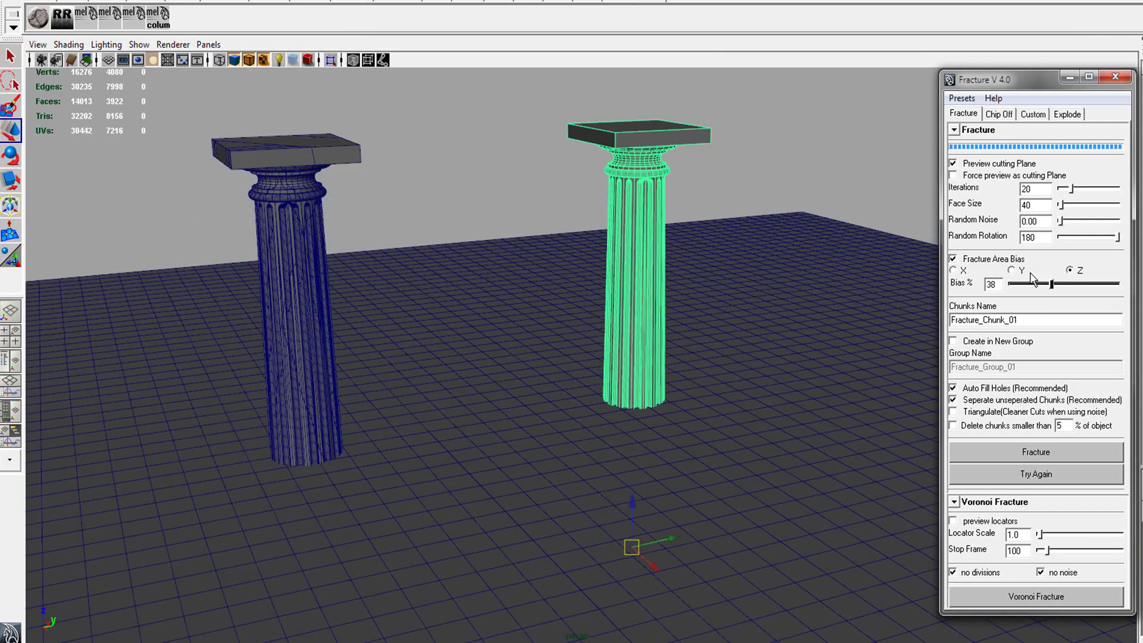
- Set the face size to 2520 so the bias plane spans the area, then fracture the new column
{"action": "left_click_drag", "start_coordinate": [807, 305], "coordinate": [666, 305], "text": "alt"}
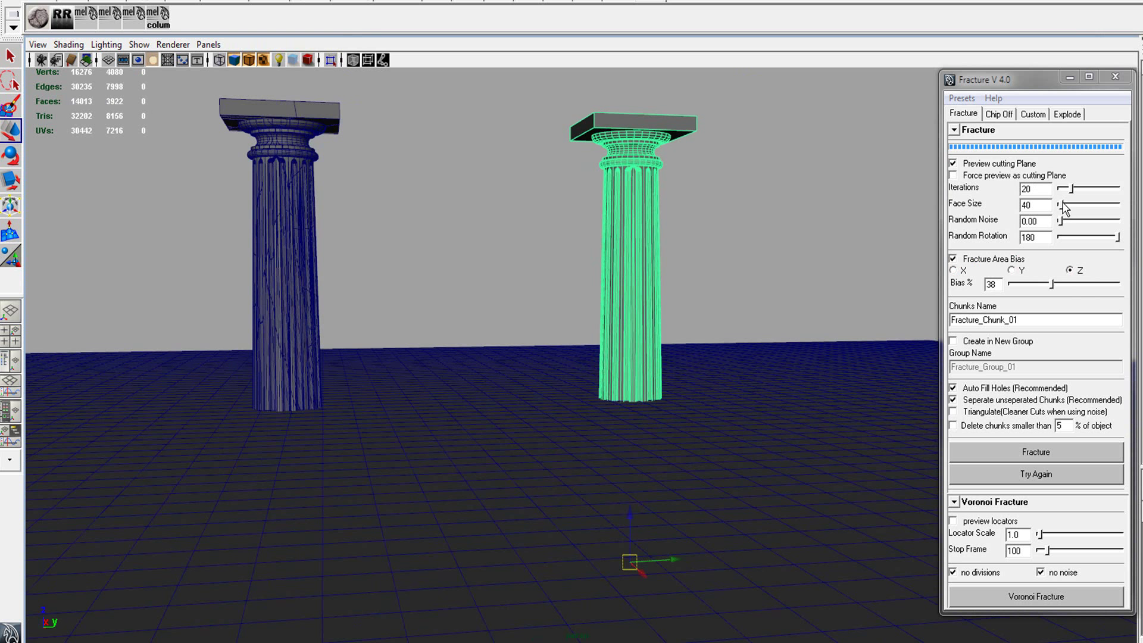
{"action": "left_click_drag", "start_coordinate": [1062, 206], "coordinate": [1118, 204]}
{"action": "left_click_drag", "start_coordinate": [793, 316], "coordinate": [679, 304], "text": "alt"}
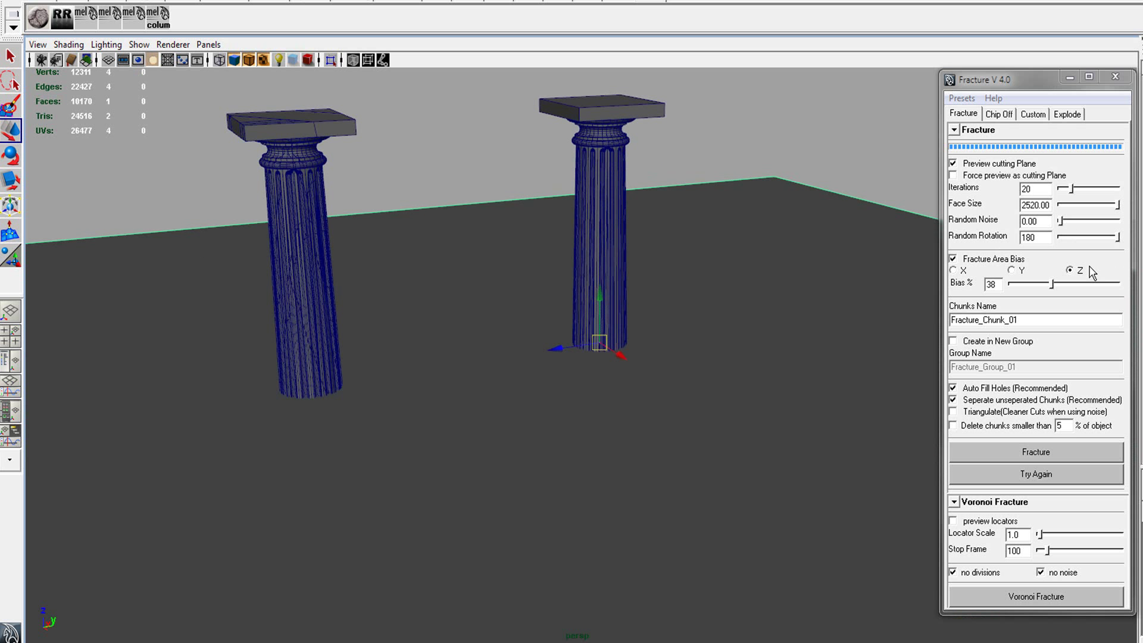
{"action": "left_click", "coordinate": [622, 139]}
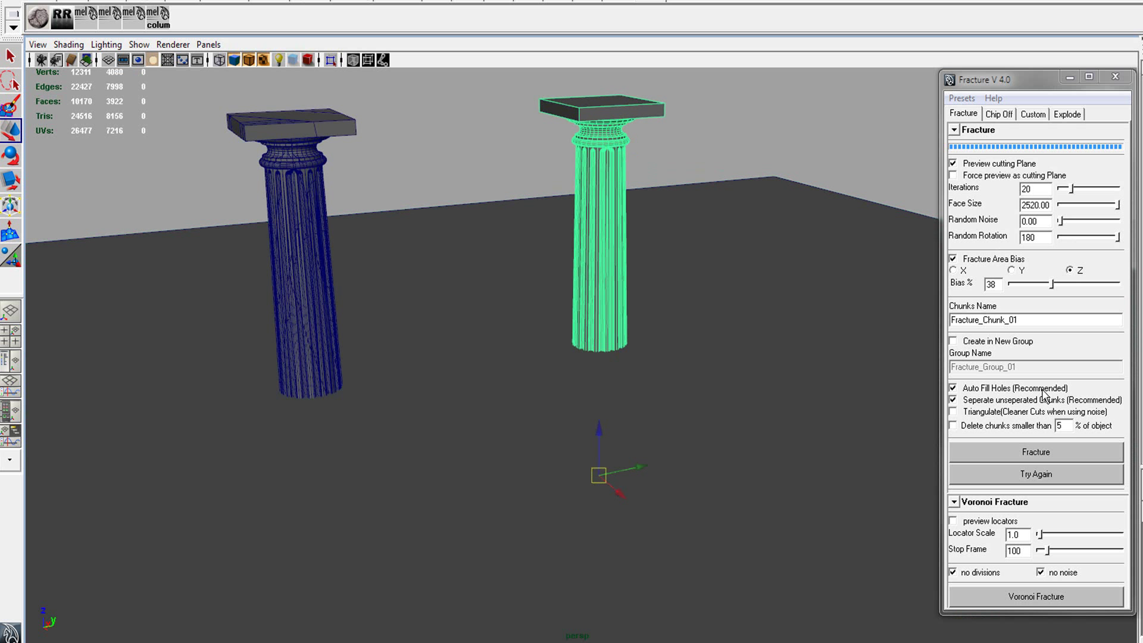
{"action": "left_click", "coordinate": [1049, 456]}
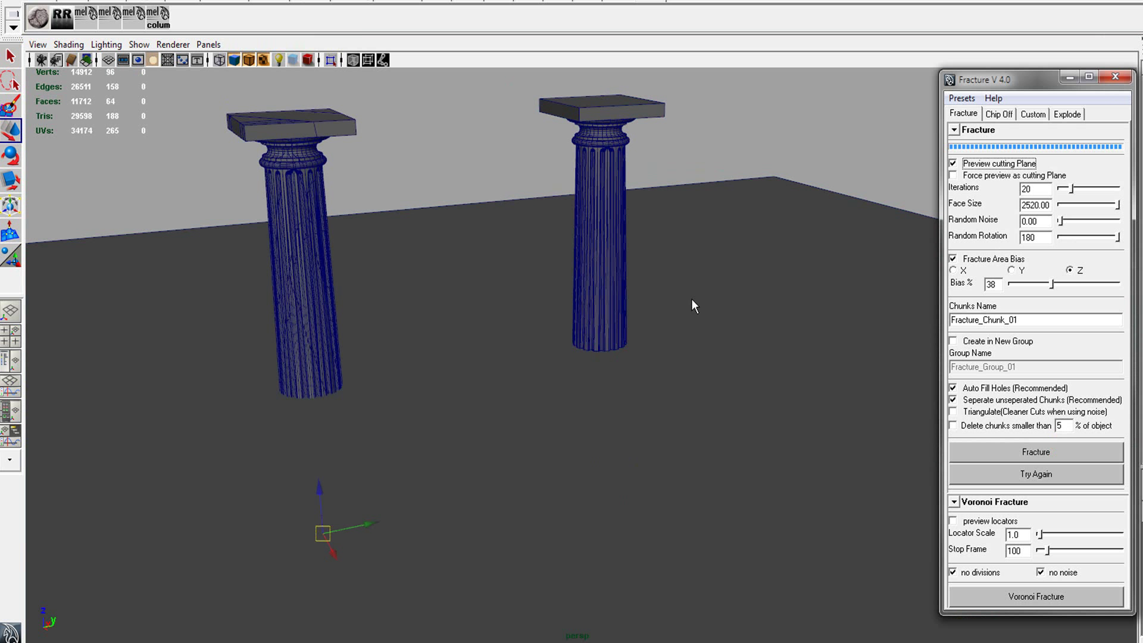
- Turn off Fracture Area Bias and select the upper chunk of the new column
{"action": "left_click_drag", "start_coordinate": [681, 327], "coordinate": [681, 284], "text": "alt"}
{"action": "left_click_drag", "start_coordinate": [656, 359], "coordinate": [628, 295], "text": "alt"}
{"action": "left_click_drag", "start_coordinate": [724, 243], "coordinate": [832, 246], "text": "alt"}
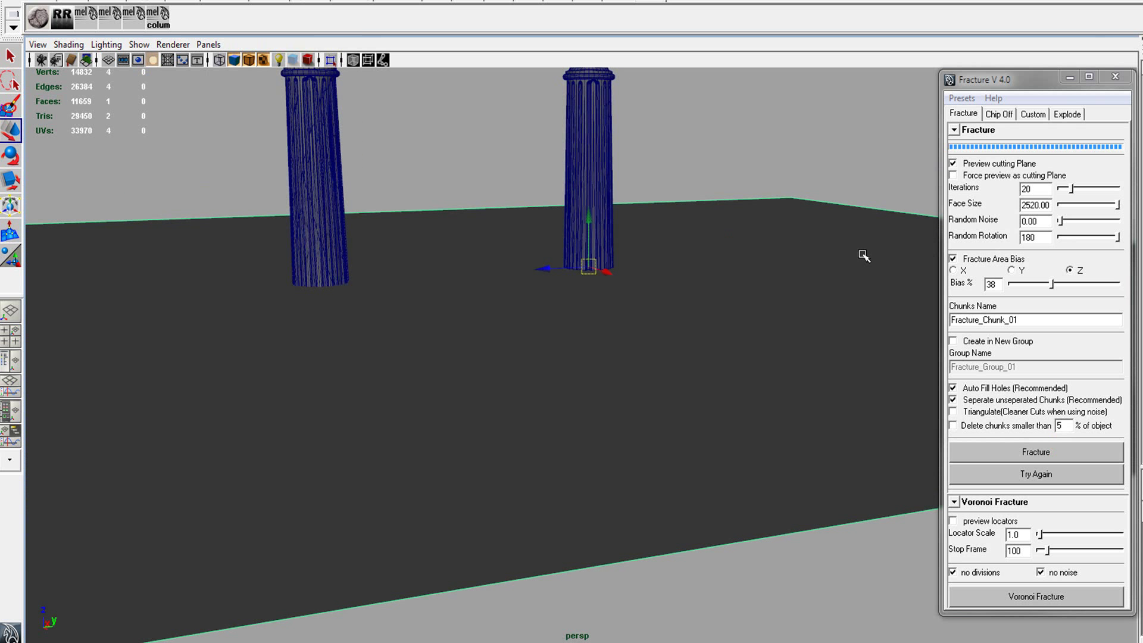
{"action": "left_click", "coordinate": [965, 258]}
{"action": "left_click", "coordinate": [589, 266]}
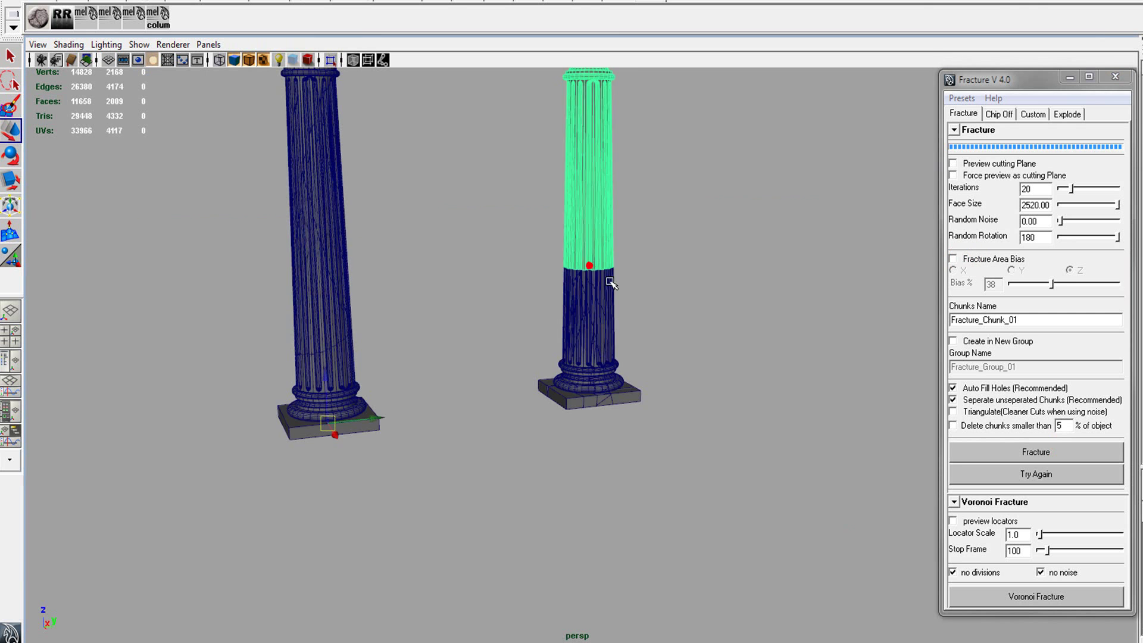
- Examine how the fractures are distributed between the lower and upper parts of the new column
{"action": "scroll", "coordinate": [605, 283], "scroll_direction": "up", "scroll_amount": 2}
{"action": "left_click_drag", "start_coordinate": [605, 283], "coordinate": [577, 293], "text": "alt"}
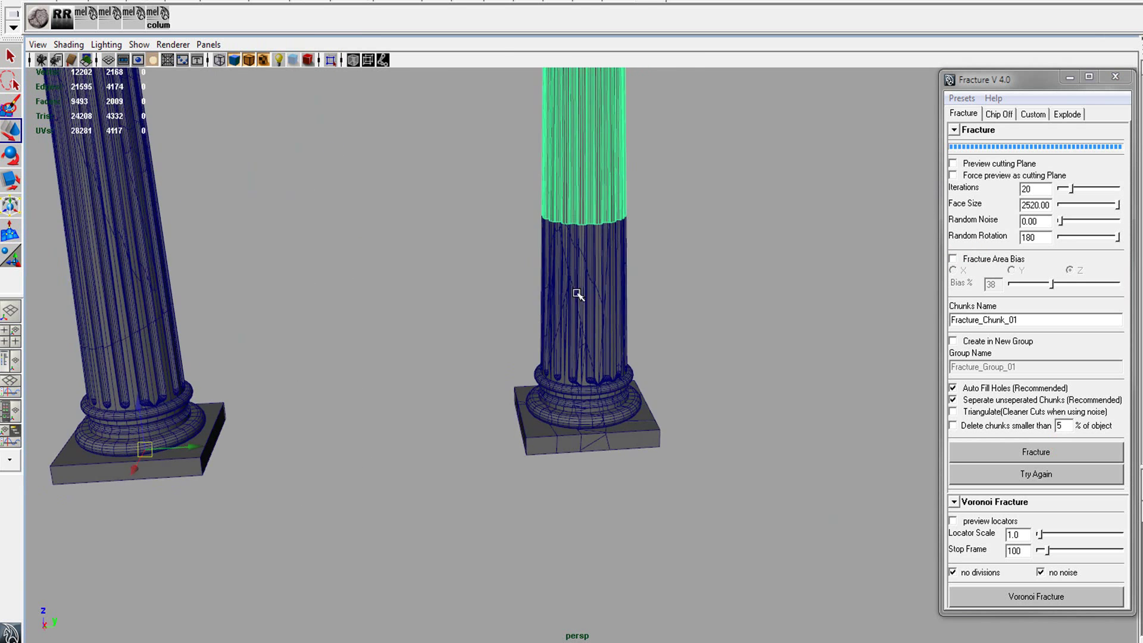
{"action": "middle_click_drag", "start_coordinate": [585, 250], "coordinate": [645, 303], "text": "alt"}
{"action": "scroll", "coordinate": [640, 307], "scroll_direction": "down", "scroll_amount": 4}
{"action": "left_click_drag", "start_coordinate": [636, 311], "coordinate": [676, 288], "text": "alt"}
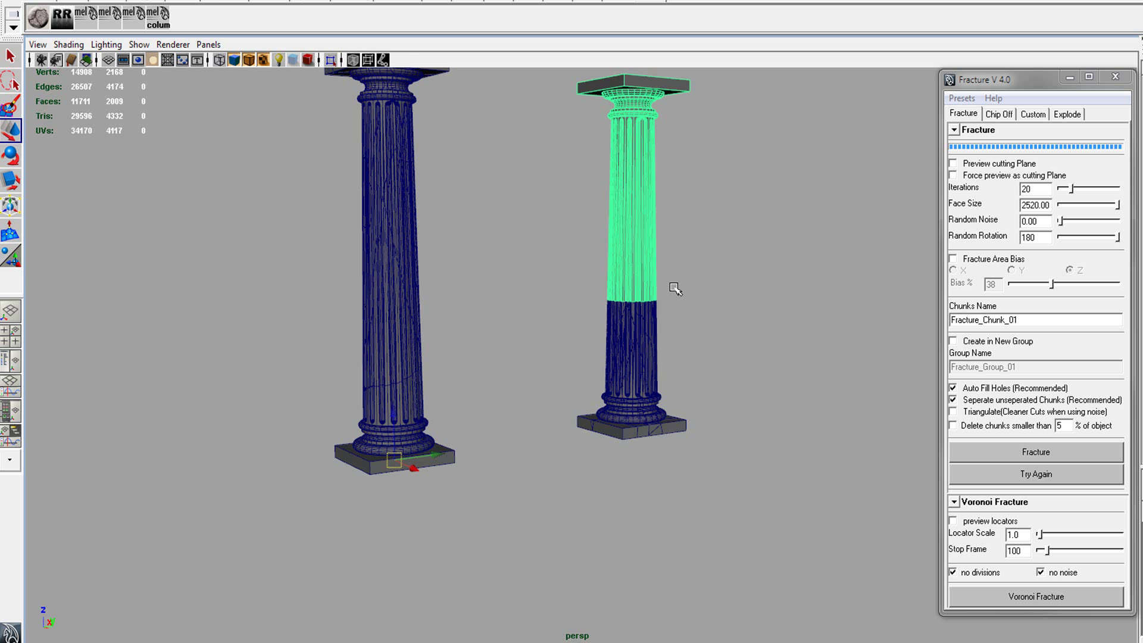
{"action": "middle_click_drag", "start_coordinate": [676, 288], "coordinate": [712, 324], "text": "alt"}
{"action": "left_click_drag", "start_coordinate": [712, 325], "coordinate": [691, 359], "text": "alt"}
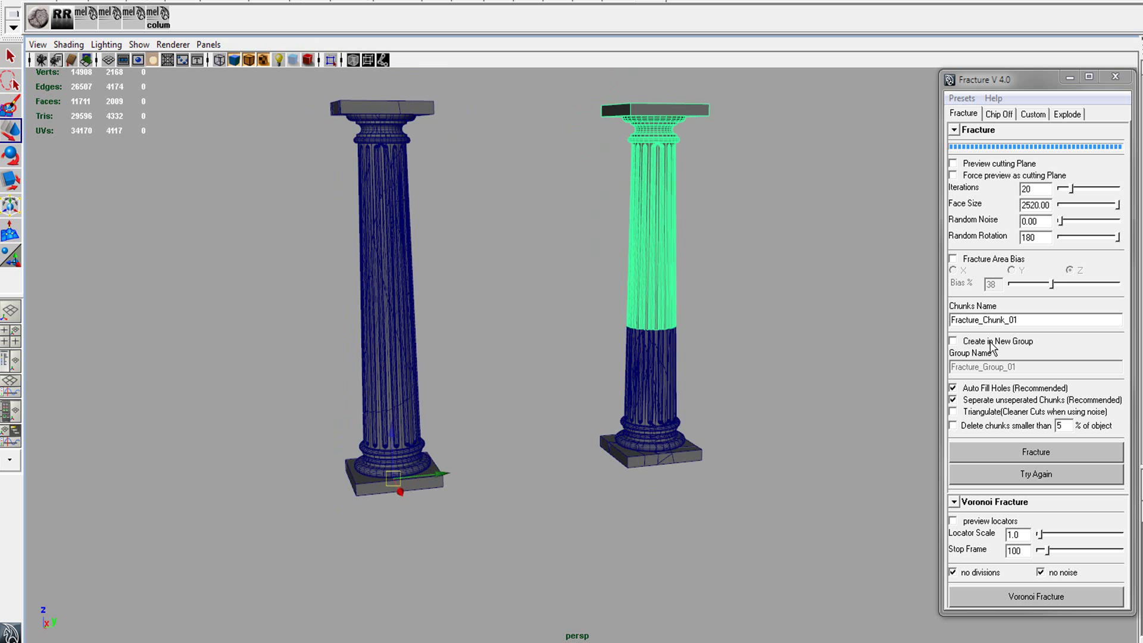
- Show the Outliner beside the perspective view to check how the fractured chunks are named
{"action": "left_click", "coordinate": [1041, 321]}
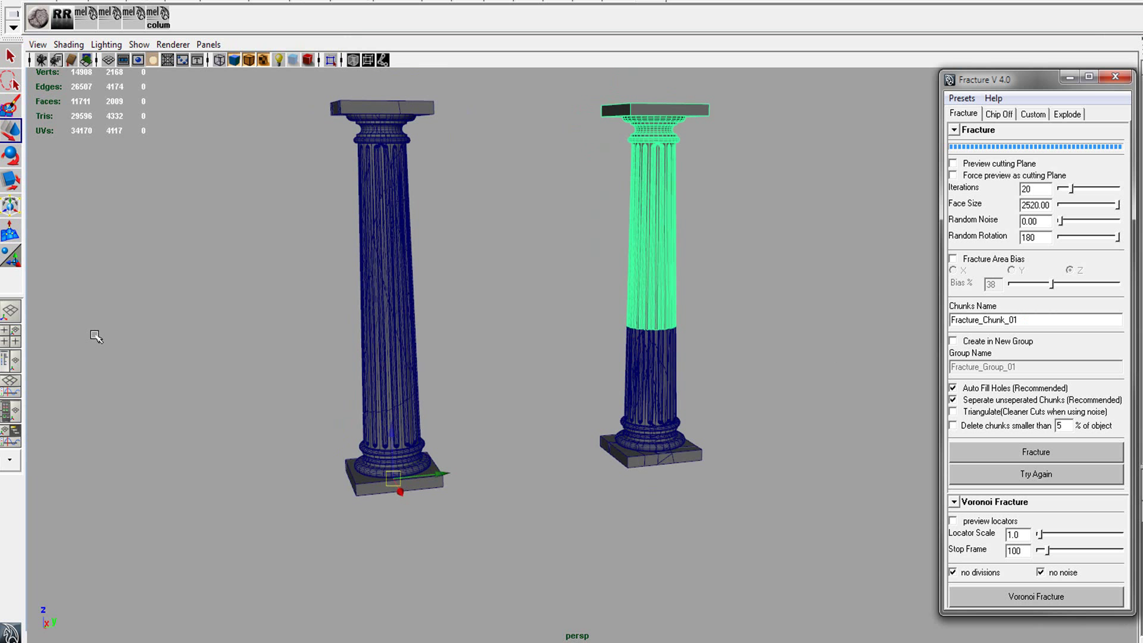
{"action": "left_click", "coordinate": [7, 379]}
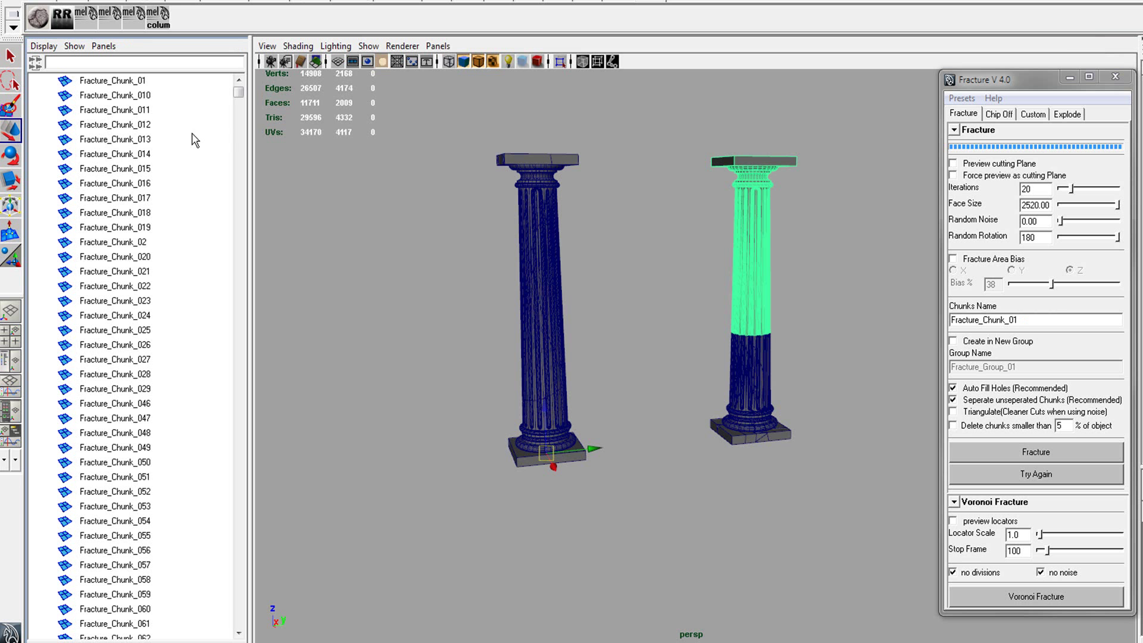
{"action": "left_click_drag", "start_coordinate": [237, 97], "coordinate": [250, 58]}
{"action": "middle_click_drag", "start_coordinate": [770, 354], "coordinate": [702, 350], "text": "alt"}
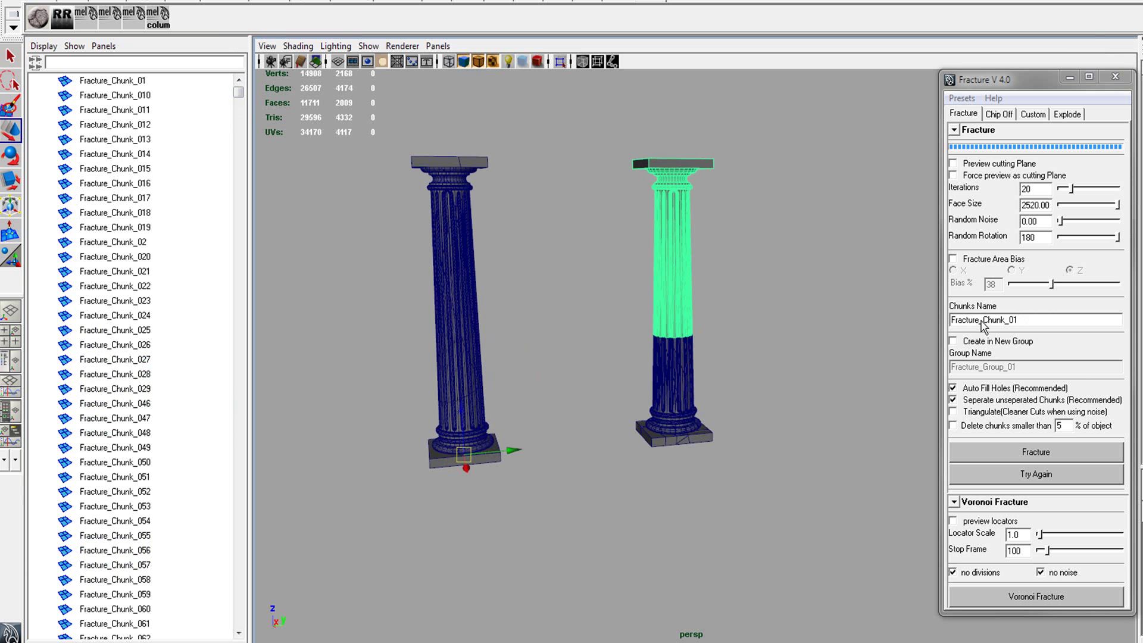
- Enable Create in New Group with the group name Fracture_Group_01 and fracture the new column's upper chunk
{"action": "left_click", "coordinate": [976, 340]}
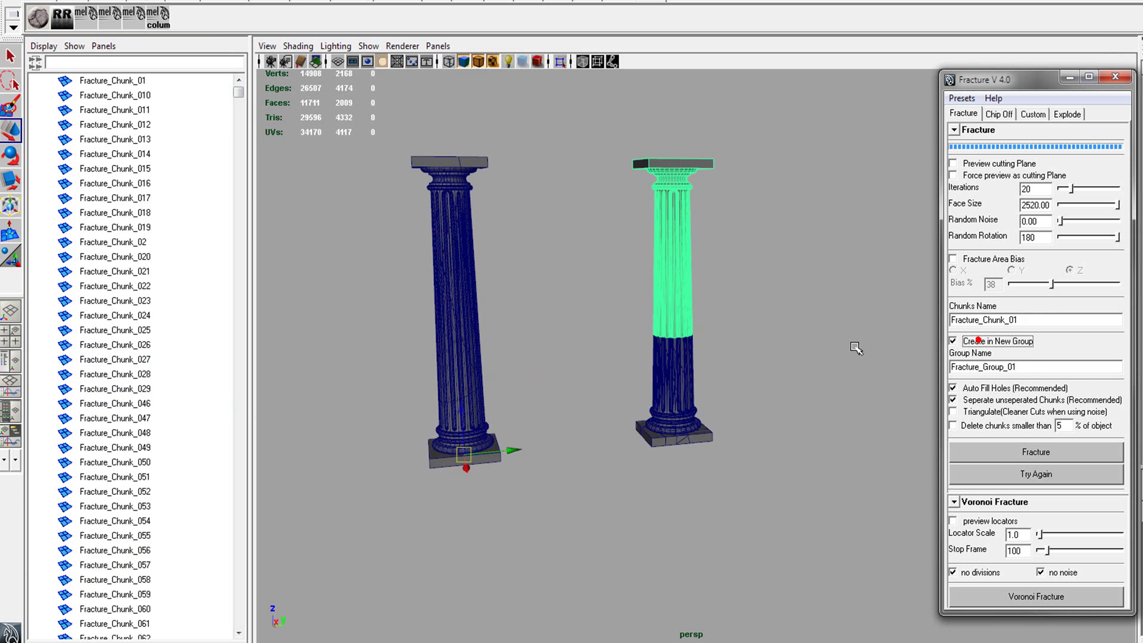
{"action": "middle_click_drag", "start_coordinate": [587, 333], "coordinate": [720, 349], "text": "alt"}
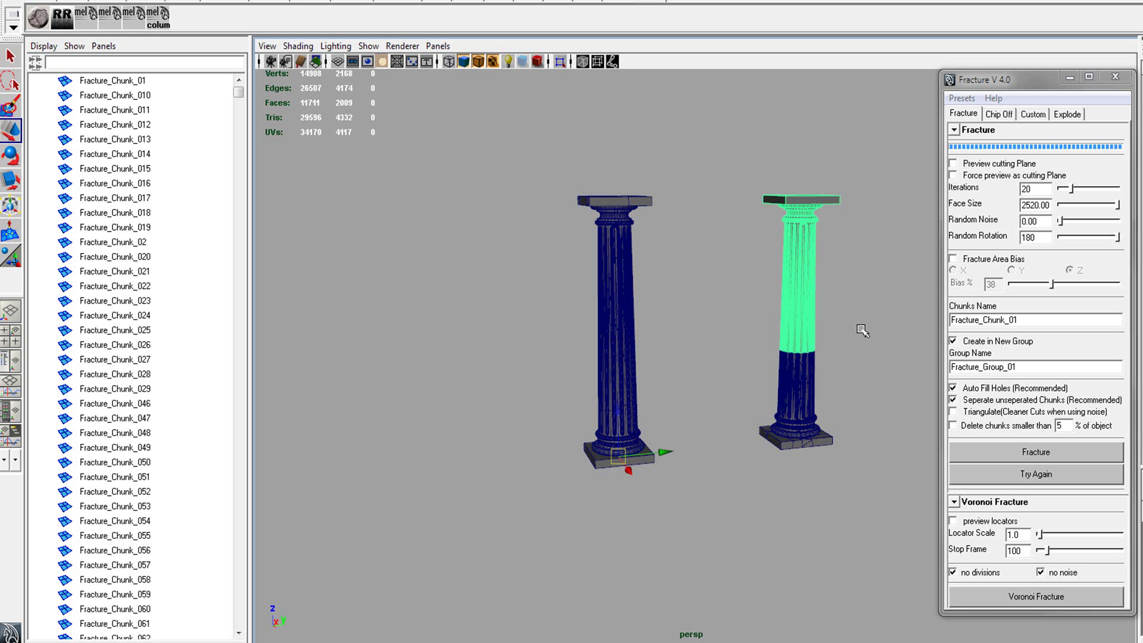
{"action": "left_click", "coordinate": [1060, 458]}
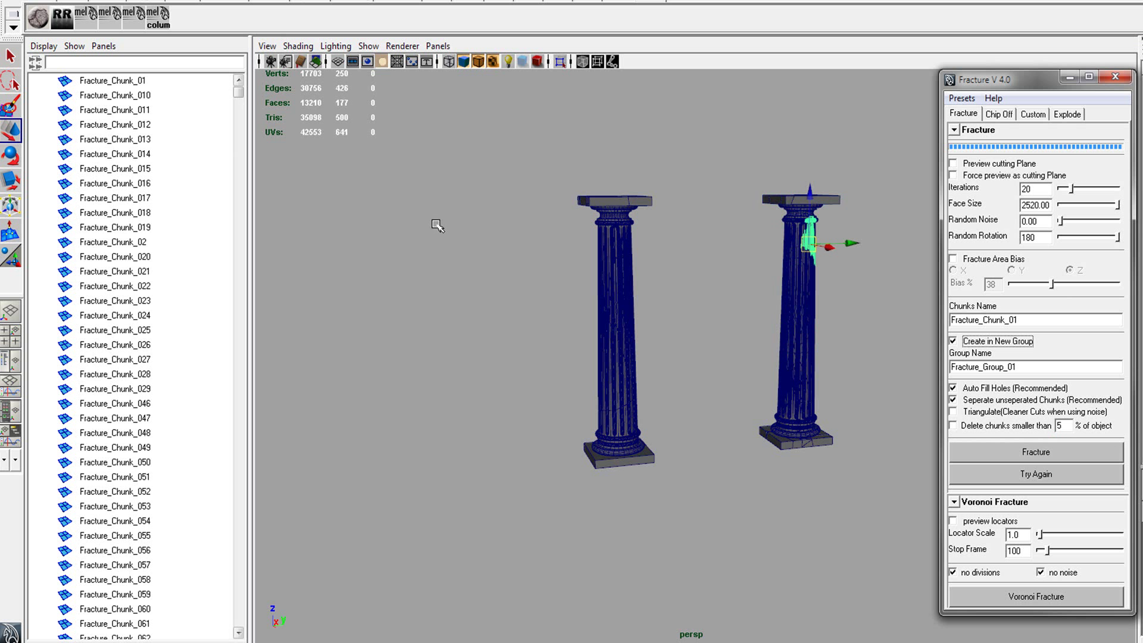
- Locate and select Fracture_Group_01 in the Outliner, toggling its list of chunks
{"action": "key", "text": "f"}
{"action": "left_click", "coordinate": [122, 242]}
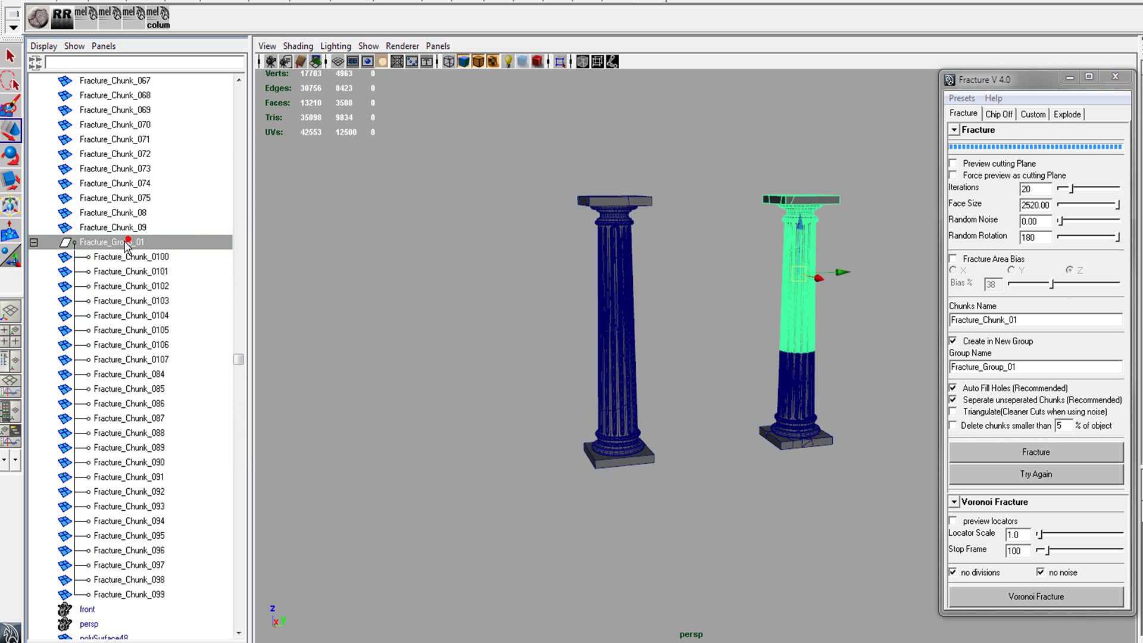
{"action": "left_click", "coordinate": [34, 242]}
{"action": "left_click", "coordinate": [34, 242]}
- Turn off Create in New Group and clear the selection
{"action": "middle_click_drag", "start_coordinate": [831, 359], "coordinate": [710, 359], "text": "alt"}
{"action": "left_click", "coordinate": [1007, 341]}
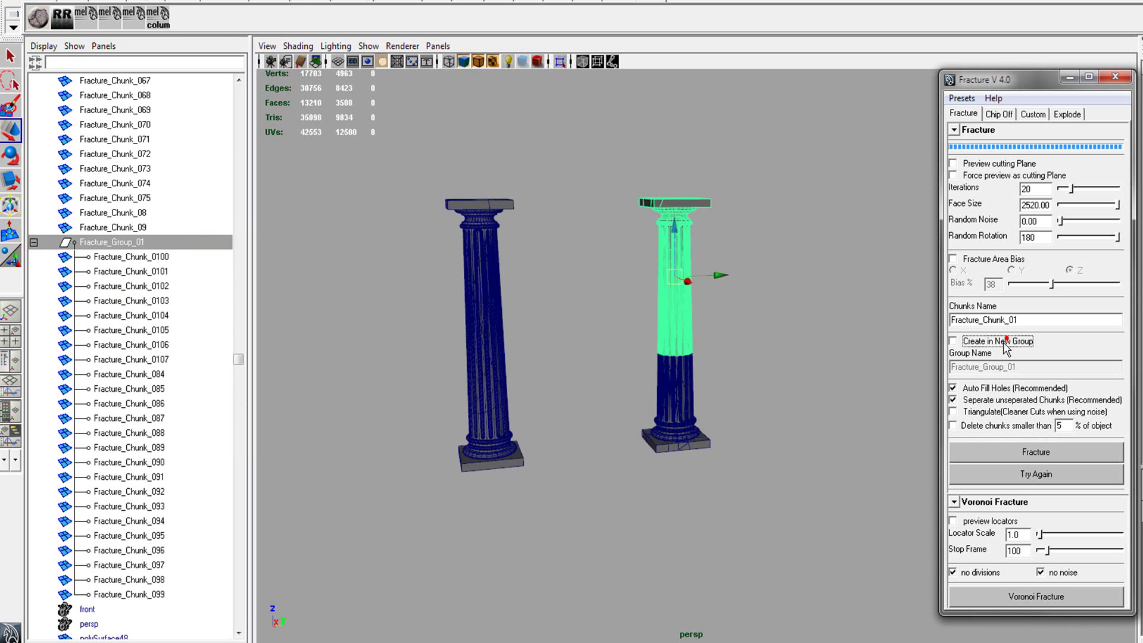
{"action": "left_click", "coordinate": [734, 351]}
- Create a polygon cube in the empty space beside the two columns
{"action": "scroll", "coordinate": [748, 352], "scroll_direction": "up", "scroll_amount": 2}
{"action": "left_click_drag", "start_coordinate": [748, 352], "coordinate": [764, 343], "text": "alt"}
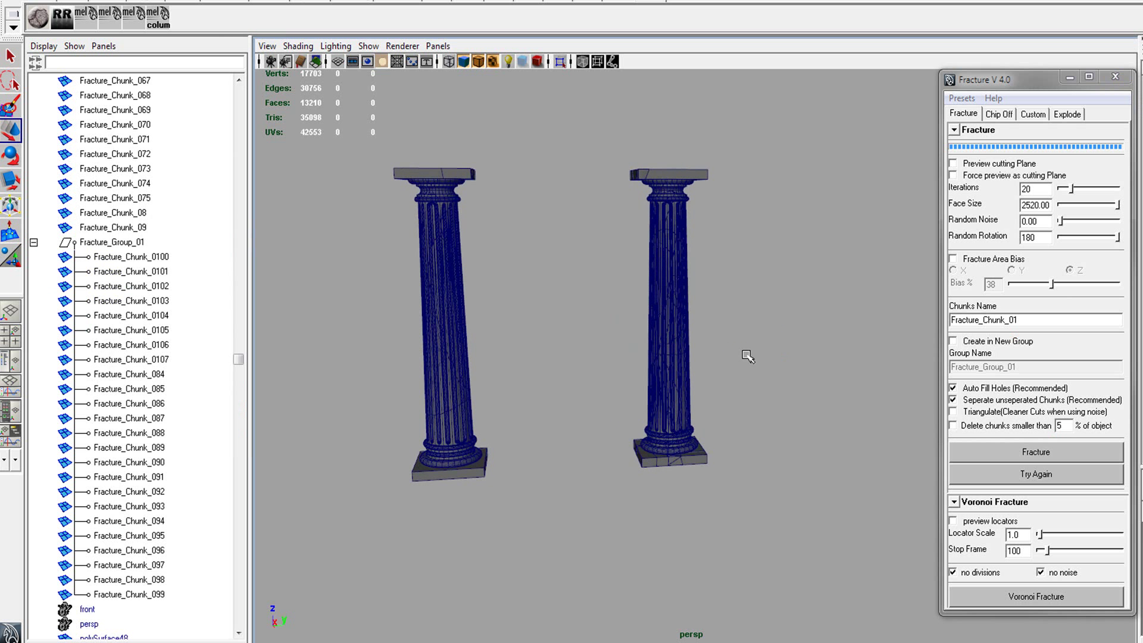
{"action": "middle_click_drag", "start_coordinate": [747, 356], "coordinate": [763, 337], "text": "alt"}
{"action": "scroll", "coordinate": [763, 336], "scroll_direction": "up", "scroll_amount": 1}
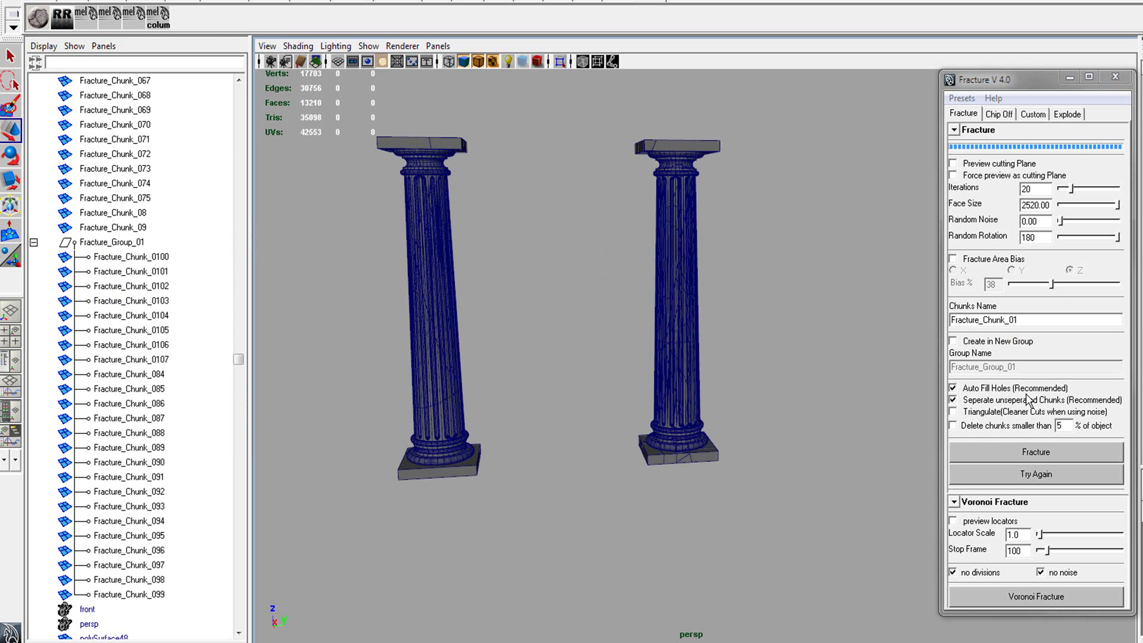
{"action": "left_click_drag", "start_coordinate": [747, 351], "coordinate": [748, 374], "text": "alt"}
{"action": "middle_click_drag", "start_coordinate": [826, 388], "coordinate": [684, 377], "text": "alt"}
{"action": "key", "text": "space"}
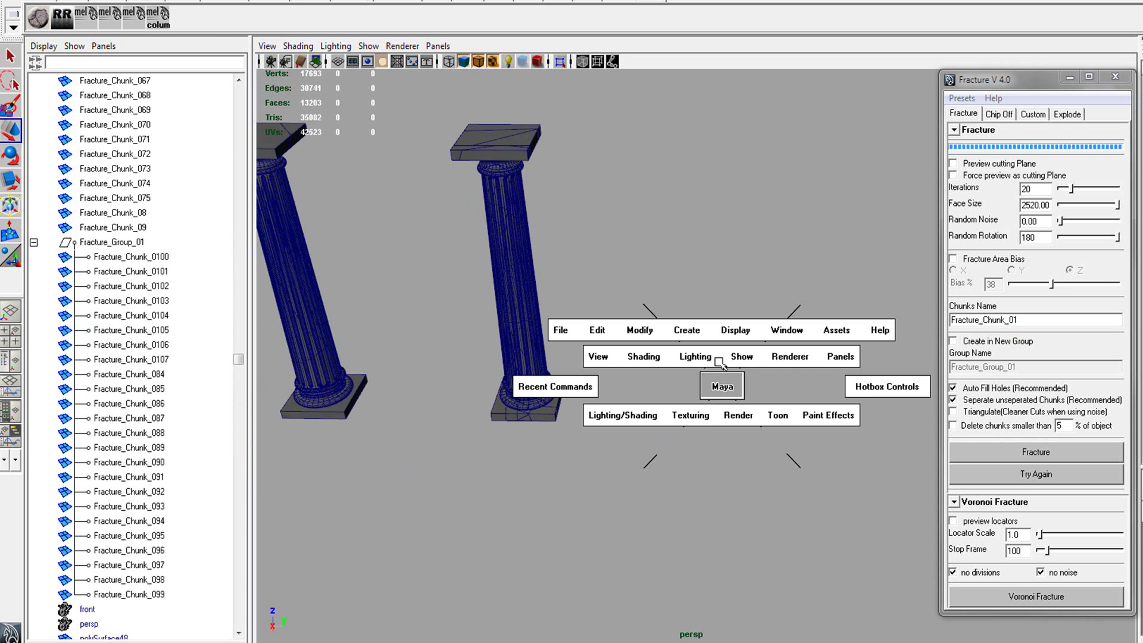
{"action": "left_click", "coordinate": [688, 329]}
{"action": "left_click", "coordinate": [887, 374]}
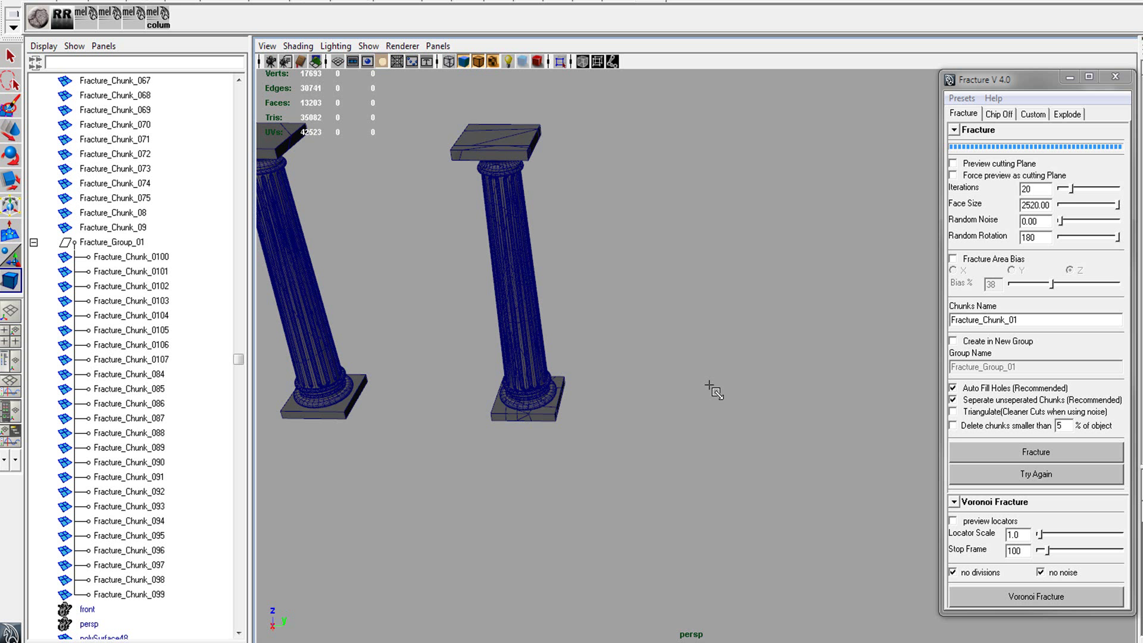
{"action": "left_click_drag", "start_coordinate": [671, 382], "coordinate": [760, 294]}
- Delete the cube's top face to leave an open box and return to object mode
{"action": "right_click_drag", "start_coordinate": [730, 302], "coordinate": [732, 334]}
{"action": "left_click", "coordinate": [731, 293]}
{"action": "key", "text": "Delete"}
{"action": "right_click_drag", "start_coordinate": [753, 377], "coordinate": [841, 348]}
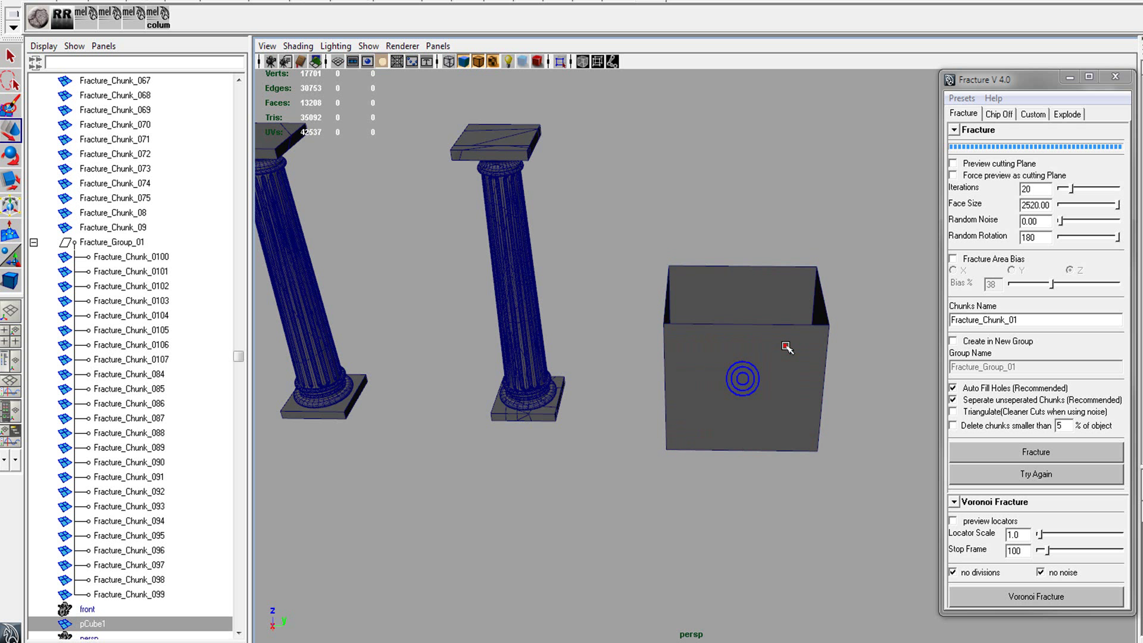
- Fracture the open box with Auto Fill Holes enabled
{"action": "left_click_drag", "start_coordinate": [841, 348], "coordinate": [722, 324], "text": "alt"}
{"action": "left_click", "coordinate": [1036, 452]}
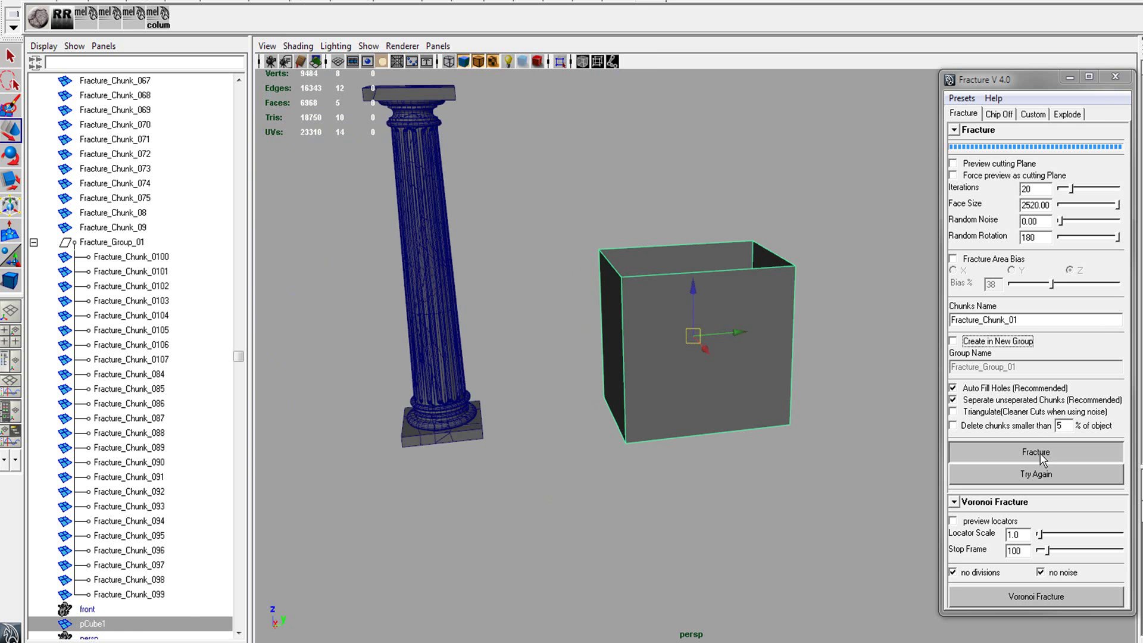
- Examine the fractured box from several sides, selecting individual chunks to check their shapes and the filled open top
{"action": "left_click_drag", "start_coordinate": [827, 315], "coordinate": [779, 338], "text": "alt"}
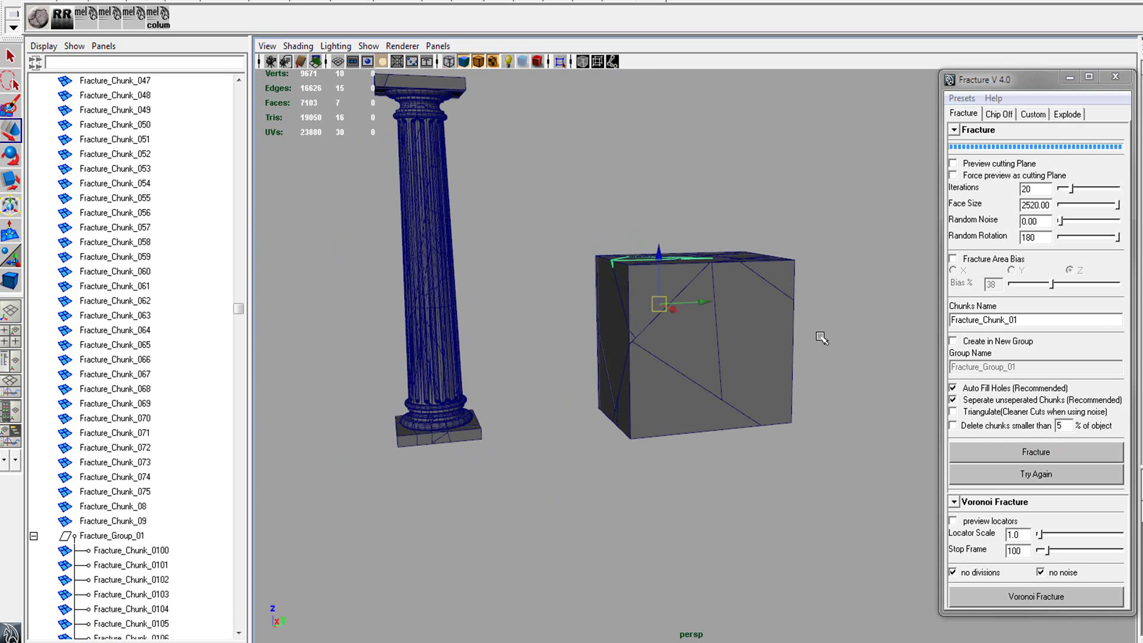
{"action": "left_click_drag", "start_coordinate": [823, 337], "coordinate": [836, 313], "text": "alt"}
{"action": "left_click", "coordinate": [750, 303]}
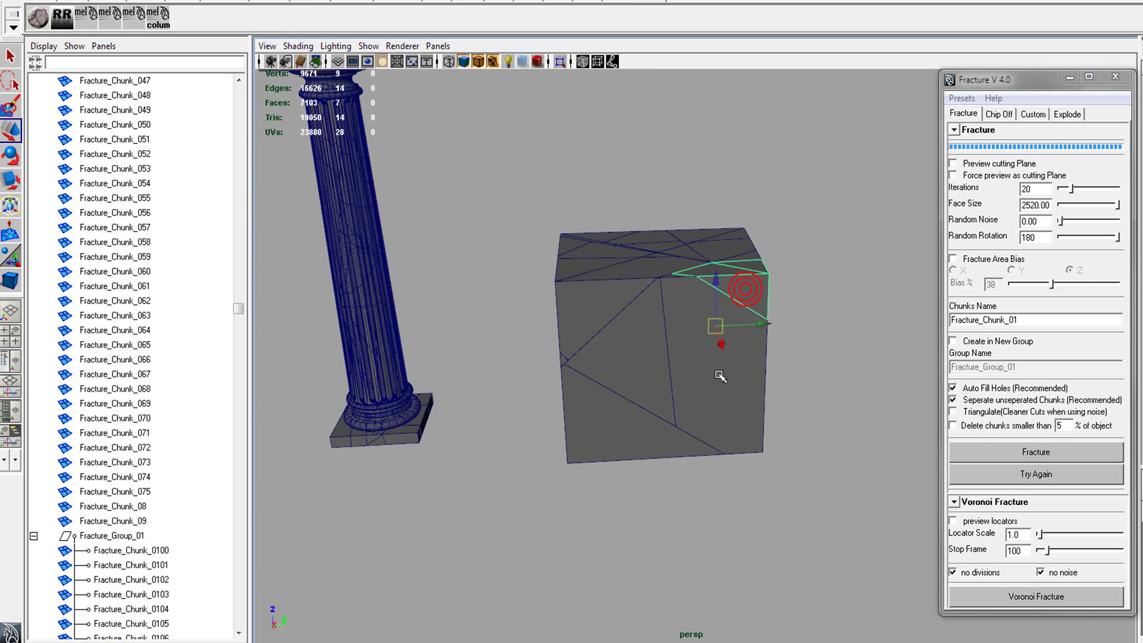
{"action": "left_click", "coordinate": [713, 388]}
{"action": "middle_click_drag", "start_coordinate": [845, 377], "coordinate": [787, 374], "text": "alt"}
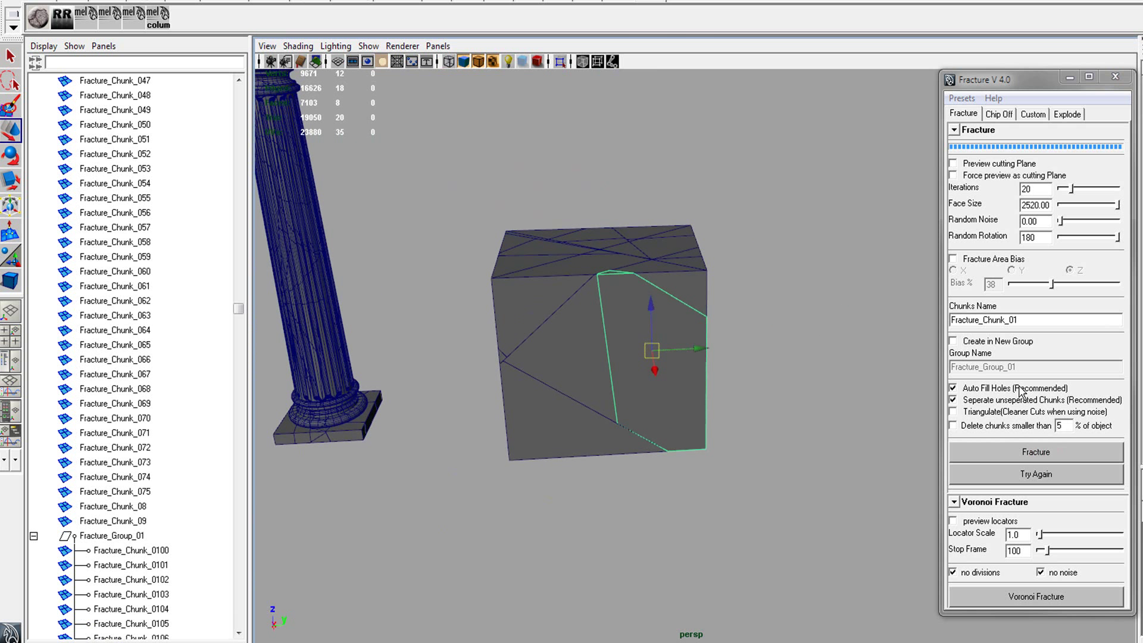
{"action": "middle_click_drag", "start_coordinate": [814, 315], "coordinate": [812, 327], "text": "alt"}
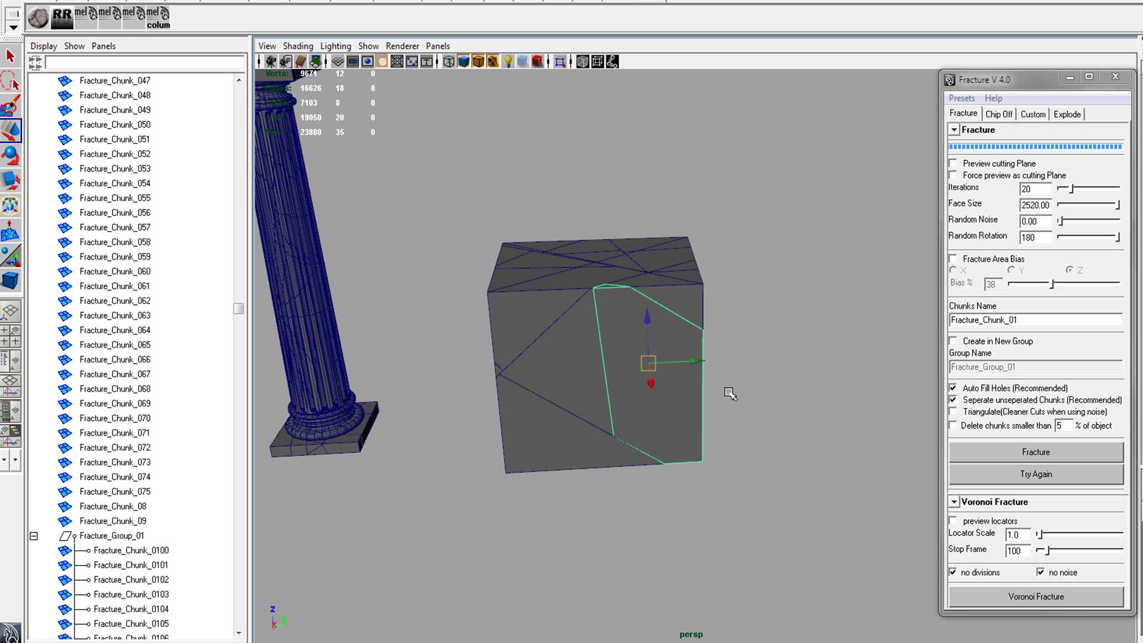
{"action": "left_click_drag", "start_coordinate": [730, 393], "coordinate": [864, 389], "text": "alt"}
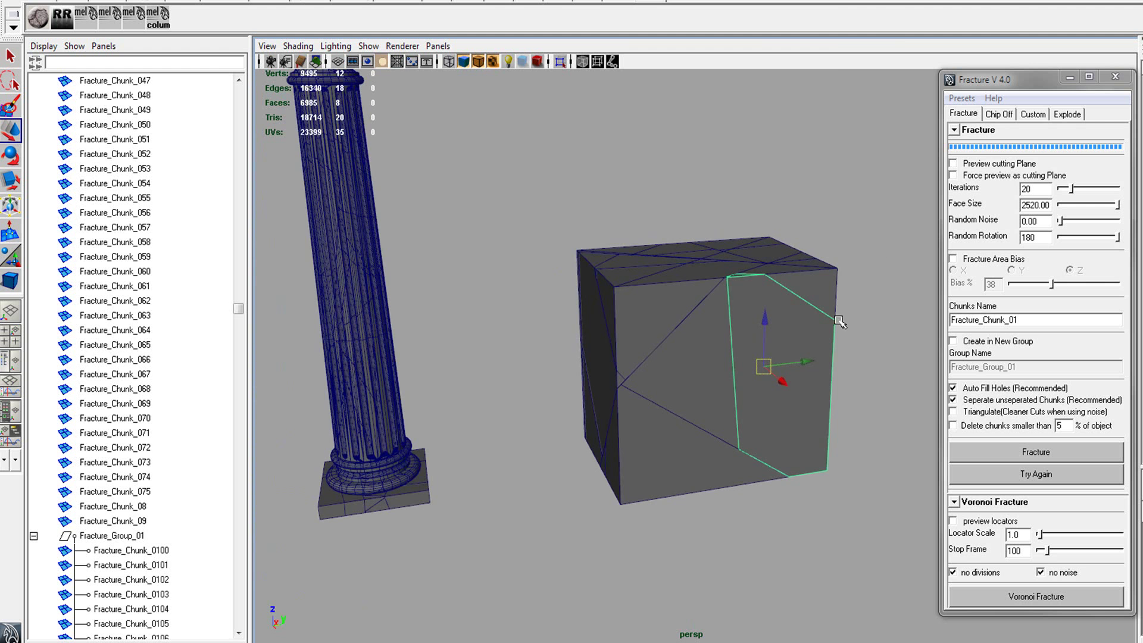
{"action": "mouse_move", "coordinate": [840, 321]}
{"action": "left_mouse_down", "text": "alt"}
{"action": "mouse_move", "coordinate": [738, 334]}
{"action": "mouse_move", "coordinate": [839, 346]}
{"action": "mouse_move", "coordinate": [855, 337]}
{"action": "mouse_move", "coordinate": [822, 334]}
{"action": "mouse_move", "coordinate": [833, 313]}
{"action": "left_mouse_up", "text": "alt"}
{"action": "left_click", "coordinate": [732, 321]}
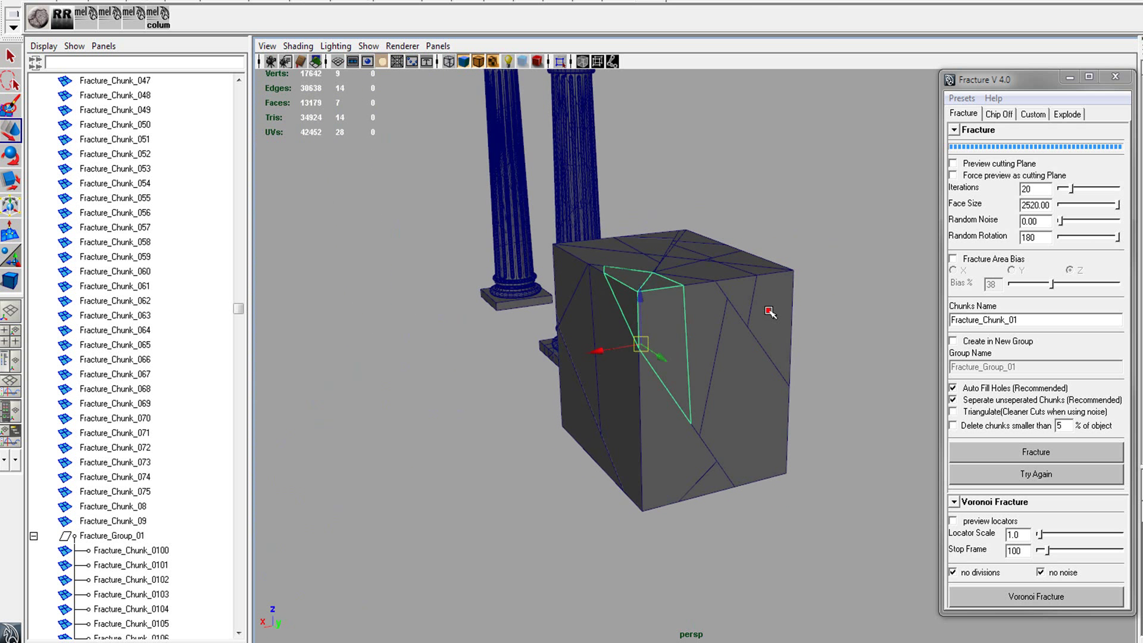
{"action": "left_click", "coordinate": [798, 334]}
{"action": "left_click", "coordinate": [766, 398]}
{"action": "left_click_drag", "start_coordinate": [827, 412], "coordinate": [765, 383], "text": "alt"}
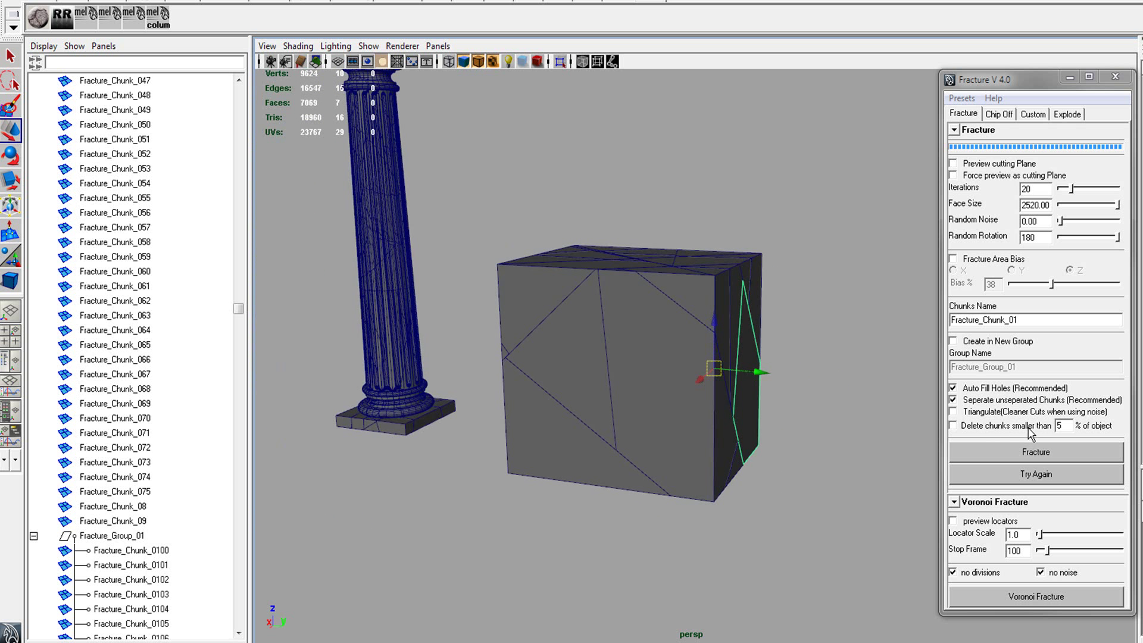
- Look over the two fractured columns beside the fractured box from different angles
{"action": "left_click_drag", "start_coordinate": [803, 411], "coordinate": [673, 408], "text": "alt"}
{"action": "middle_click_drag", "start_coordinate": [384, 390], "coordinate": [573, 566], "text": "alt"}
{"action": "left_click_drag", "start_coordinate": [536, 424], "coordinate": [723, 426], "text": "alt"}
{"action": "middle_click_drag", "start_coordinate": [541, 418], "coordinate": [582, 408], "text": "alt"}
{"action": "scroll", "coordinate": [580, 408], "scroll_direction": "up", "scroll_amount": 3}
{"action": "scroll", "coordinate": [581, 408], "scroll_direction": "down", "scroll_amount": 3}
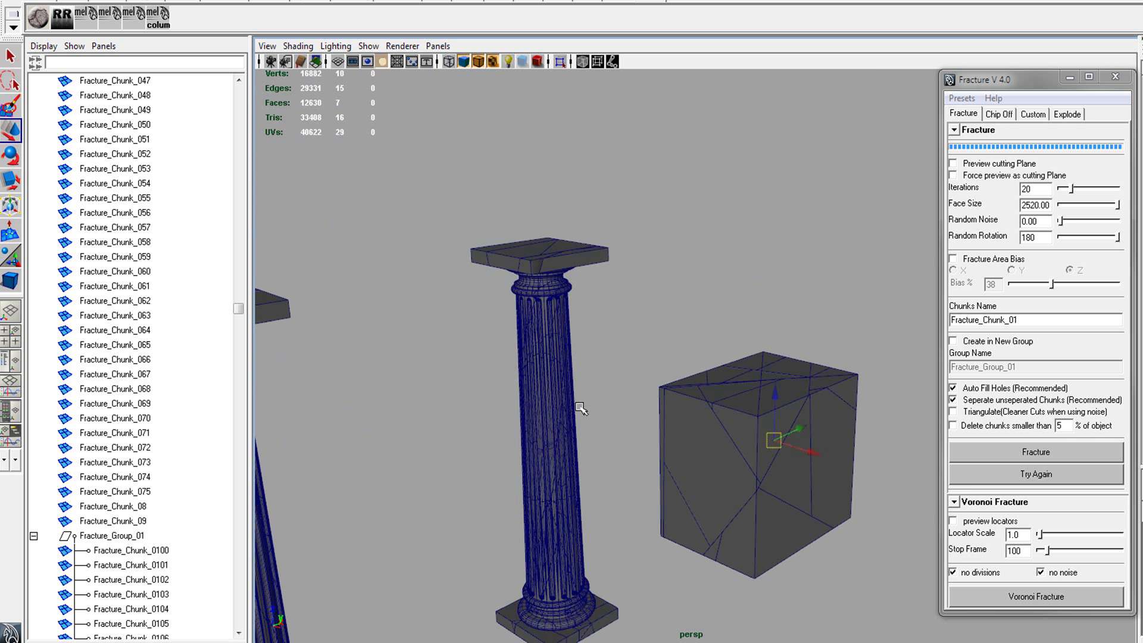
{"action": "left_click_drag", "start_coordinate": [760, 419], "coordinate": [649, 427], "text": "alt"}
{"action": "middle_click_drag", "start_coordinate": [729, 396], "coordinate": [655, 340], "text": "alt"}
{"action": "left_click_drag", "start_coordinate": [804, 363], "coordinate": [785, 370], "text": "alt"}
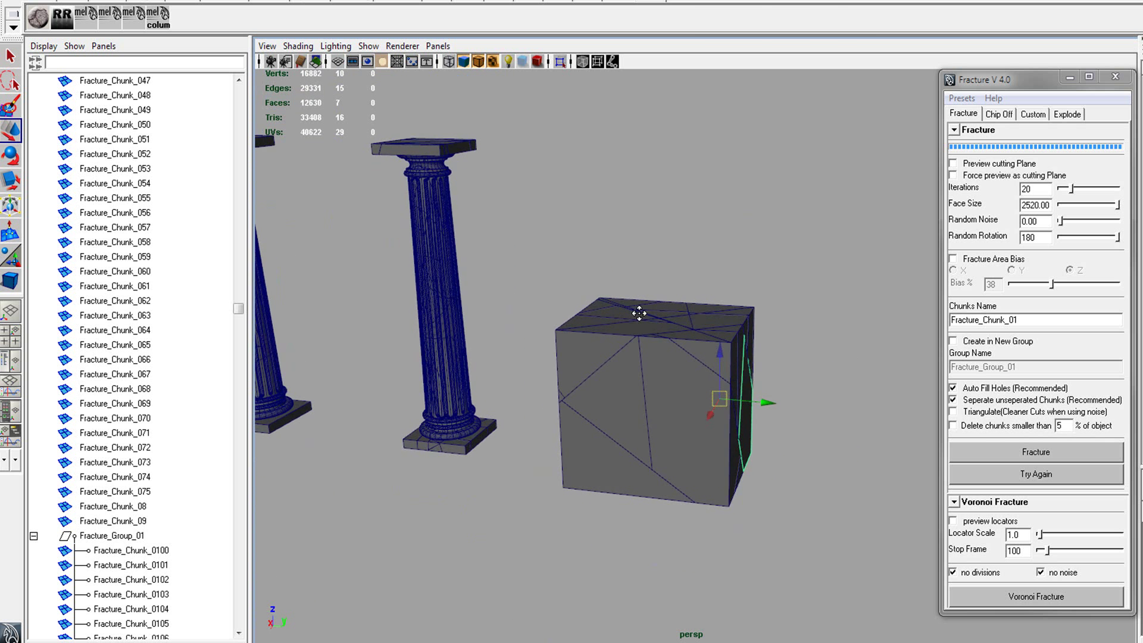
{"action": "middle_click_drag", "start_coordinate": [640, 314], "coordinate": [770, 363], "text": "alt"}
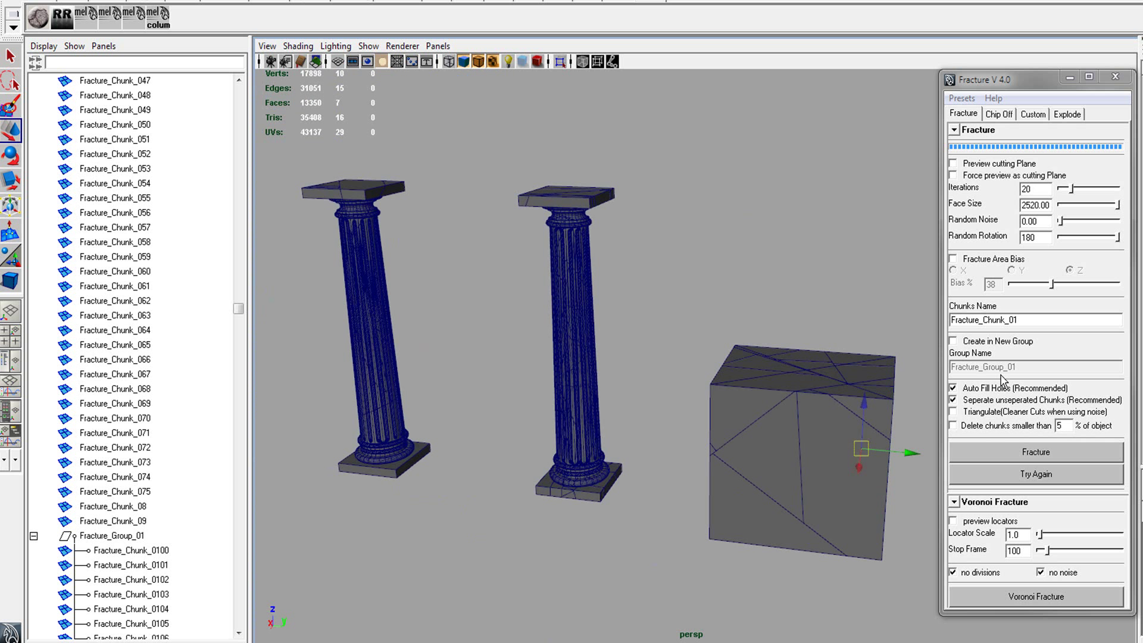